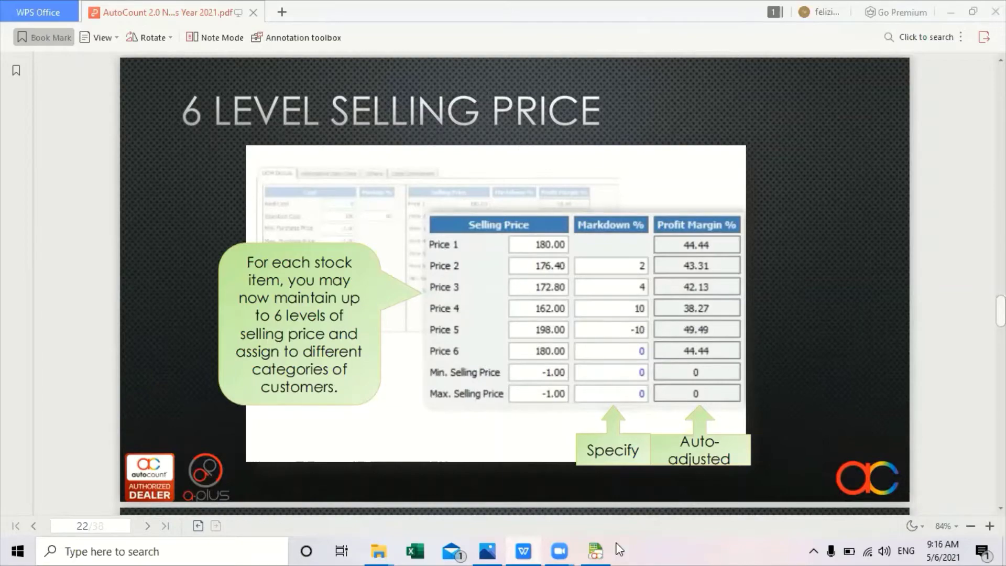
# - Switch to AutoCount Accounting and examine the six selling price levels on a blank new stock item
pyautogui.click(602, 545)
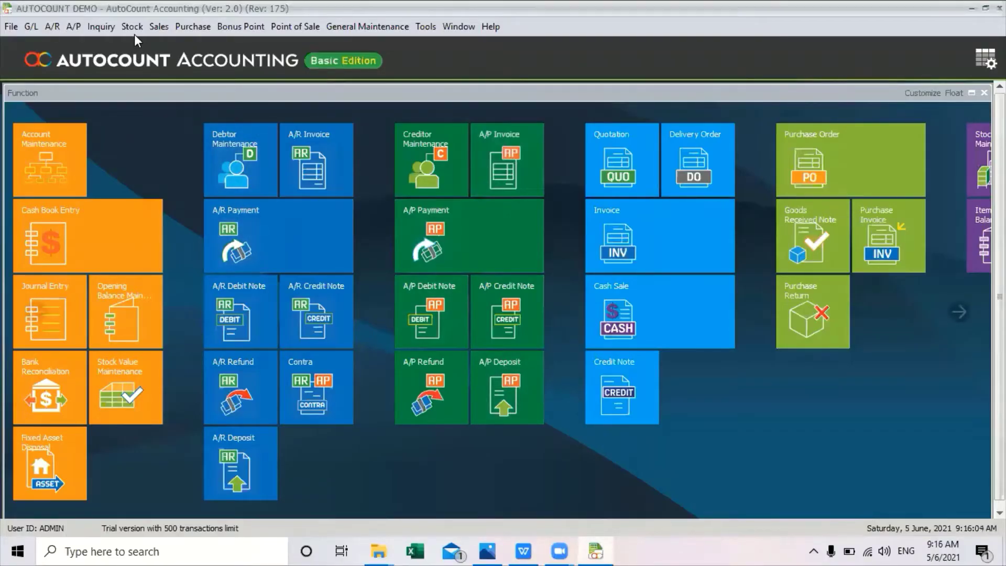
pyautogui.click(132, 27)
pyautogui.click(158, 45)
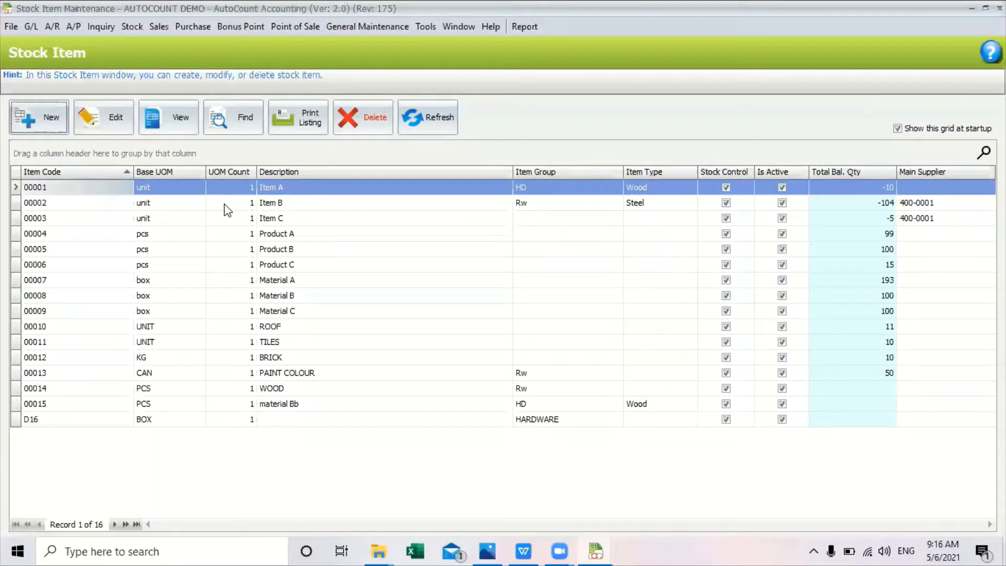
pyautogui.click(36, 126)
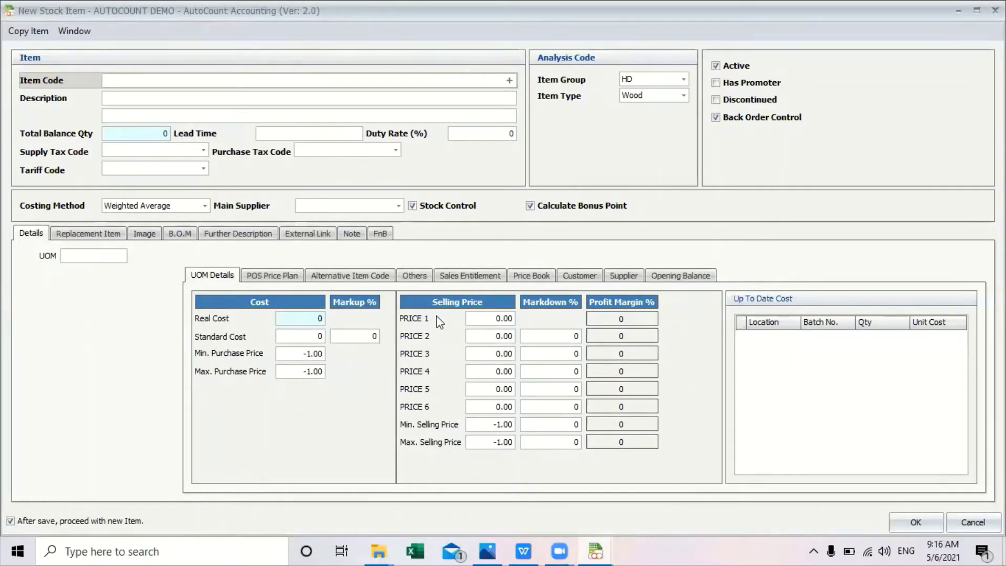
pyautogui.click(498, 318)
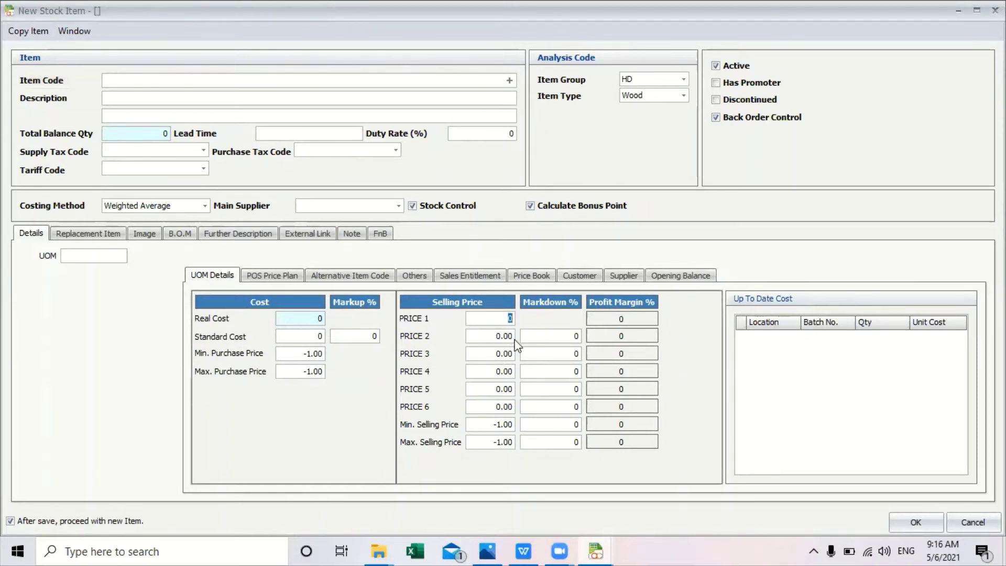
pyautogui.click(969, 520)
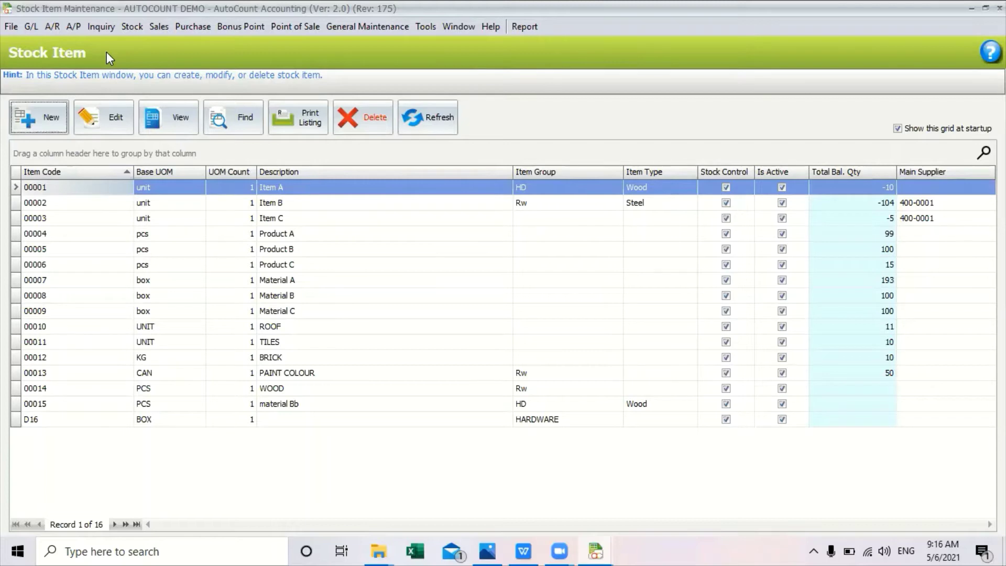
# - Set Multi Pricing to PRICE 2 for debtor A Glass Sdn Bhd and save the debtor account
pyautogui.click(51, 28)
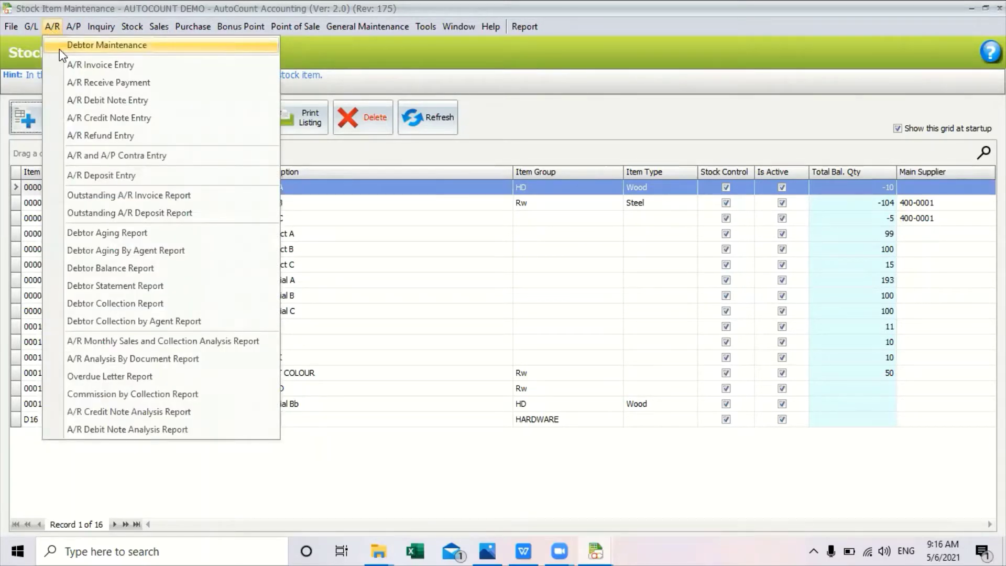
pyautogui.click(60, 46)
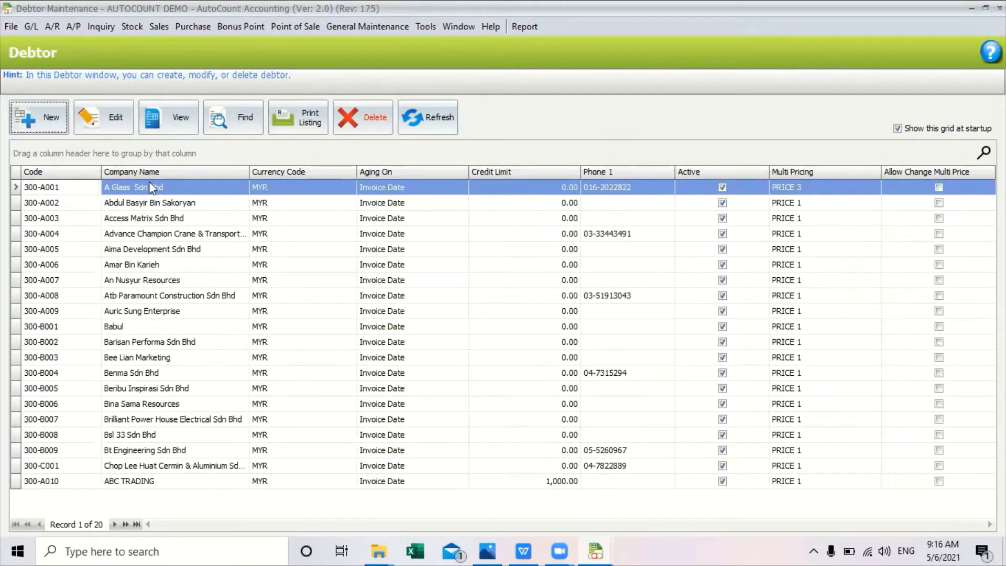
pyautogui.click(126, 126)
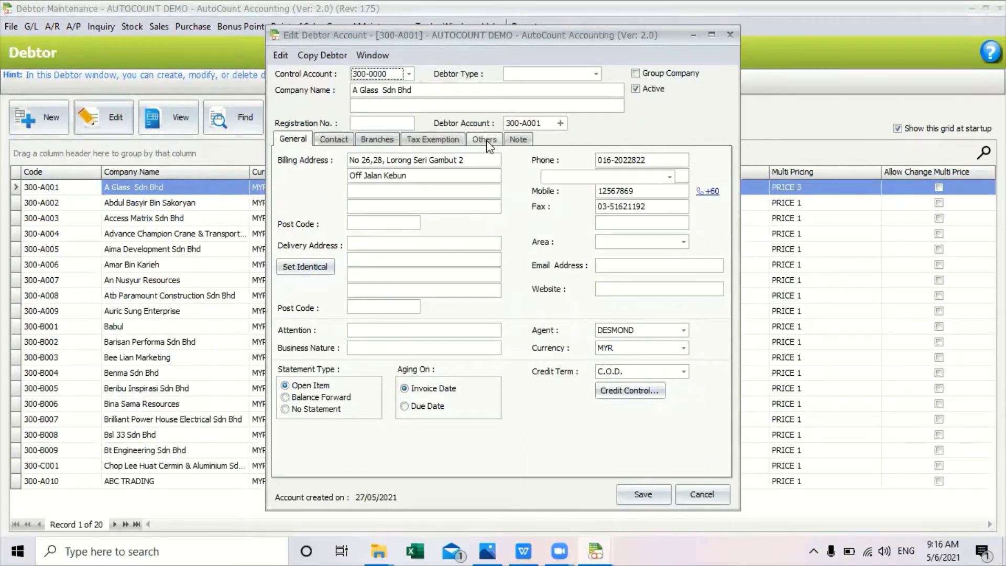
pyautogui.click(486, 141)
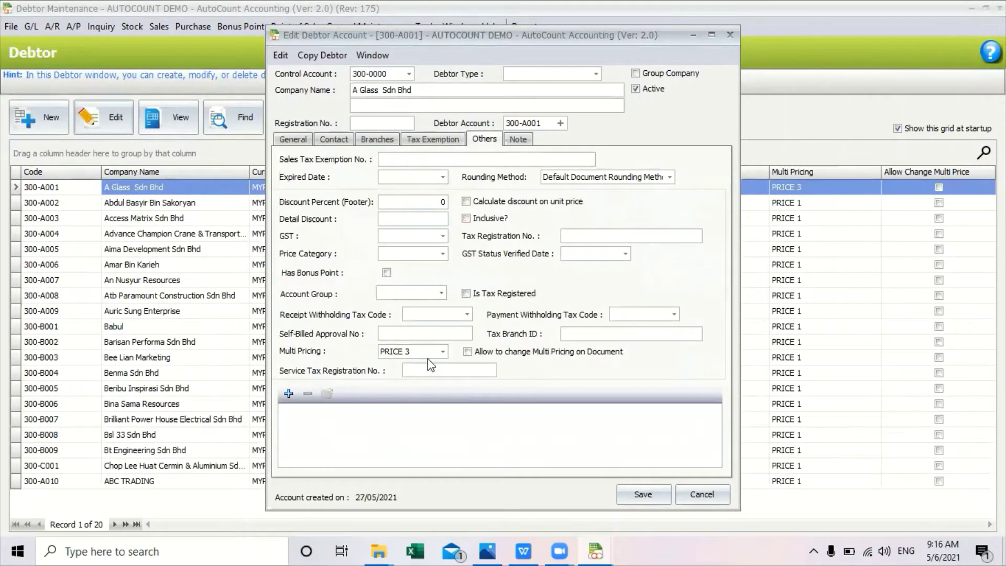
pyautogui.click(443, 352)
pyautogui.click(402, 381)
pyautogui.click(442, 352)
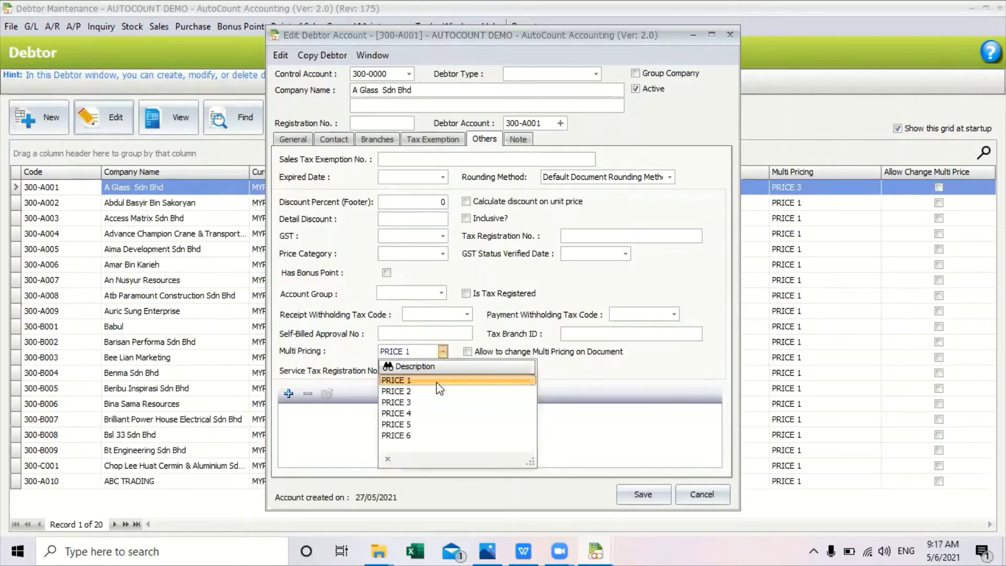
pyautogui.click(438, 392)
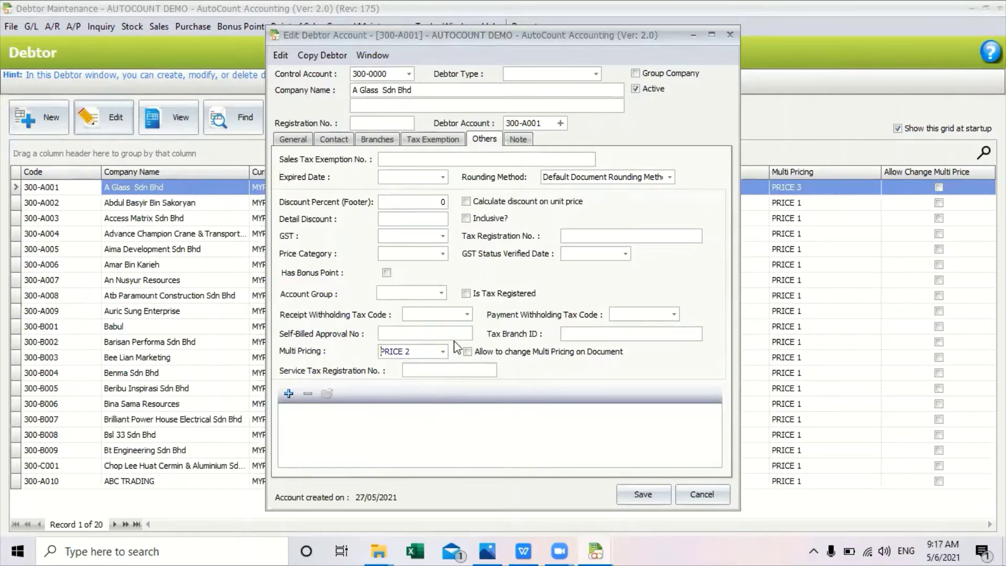
pyautogui.click(632, 502)
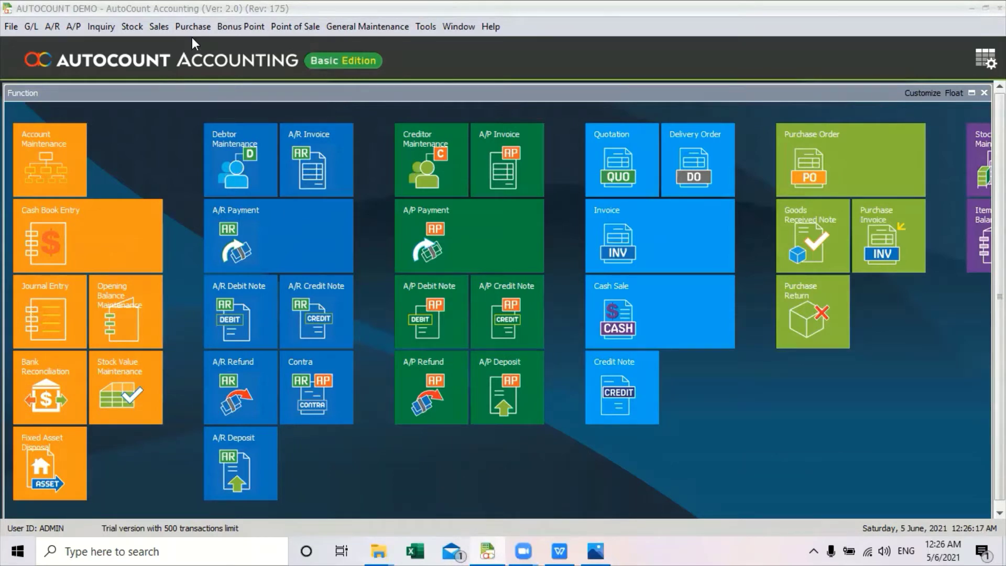
# - Create a new advanced quotation for debtor A Glass Sdn Bhd
pyautogui.click(158, 29)
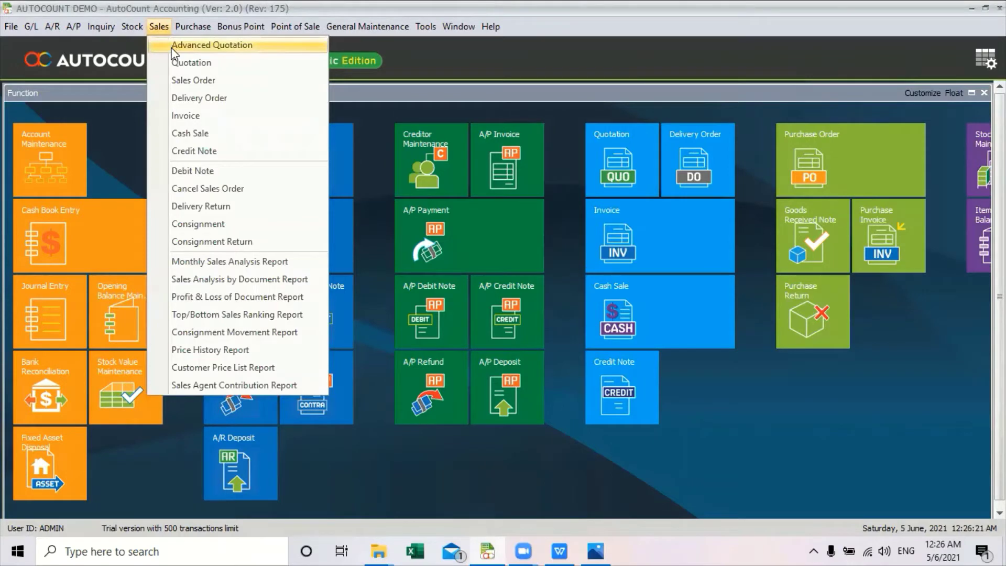
pyautogui.click(173, 46)
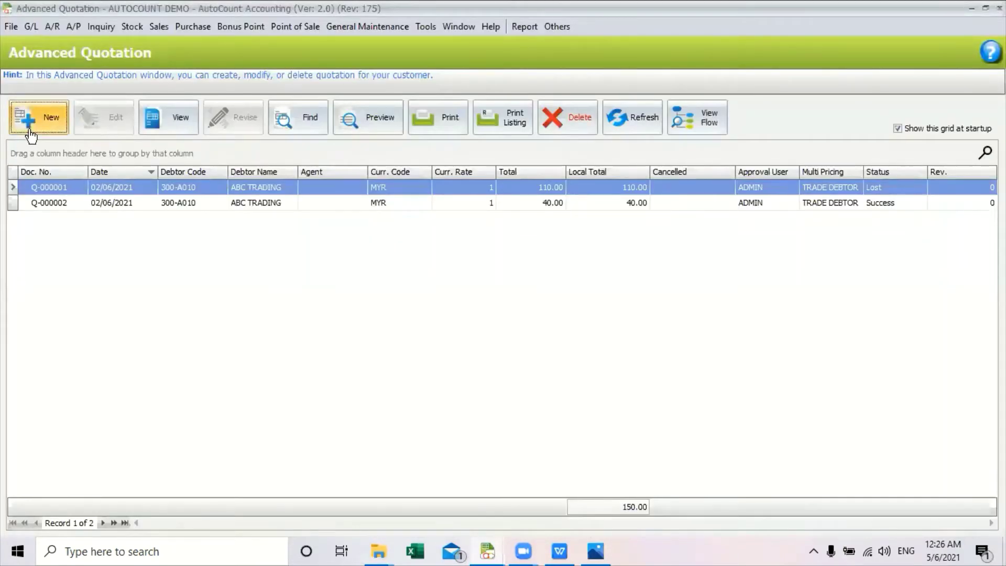
pyautogui.click(36, 131)
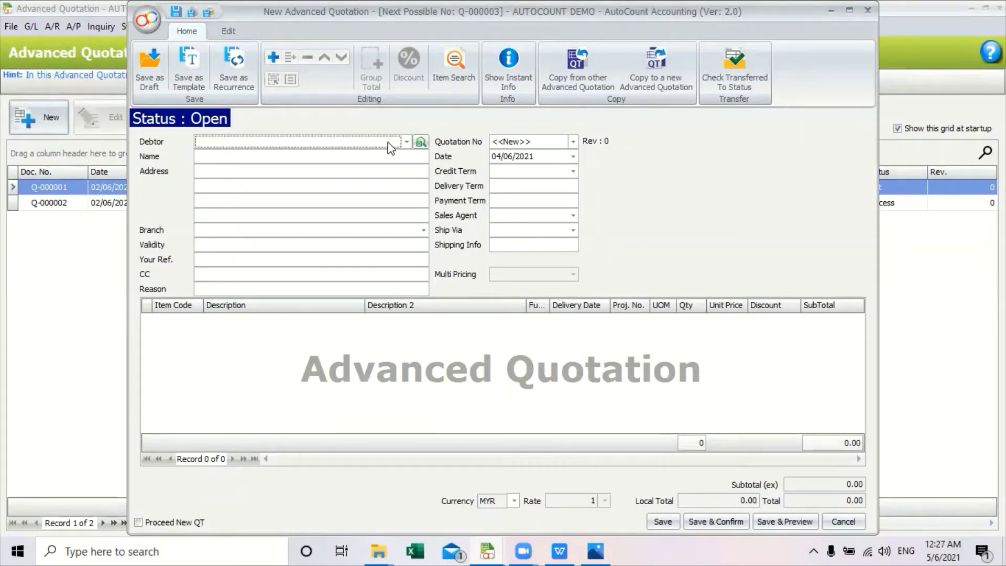
pyautogui.click(407, 142)
pyautogui.click(268, 223)
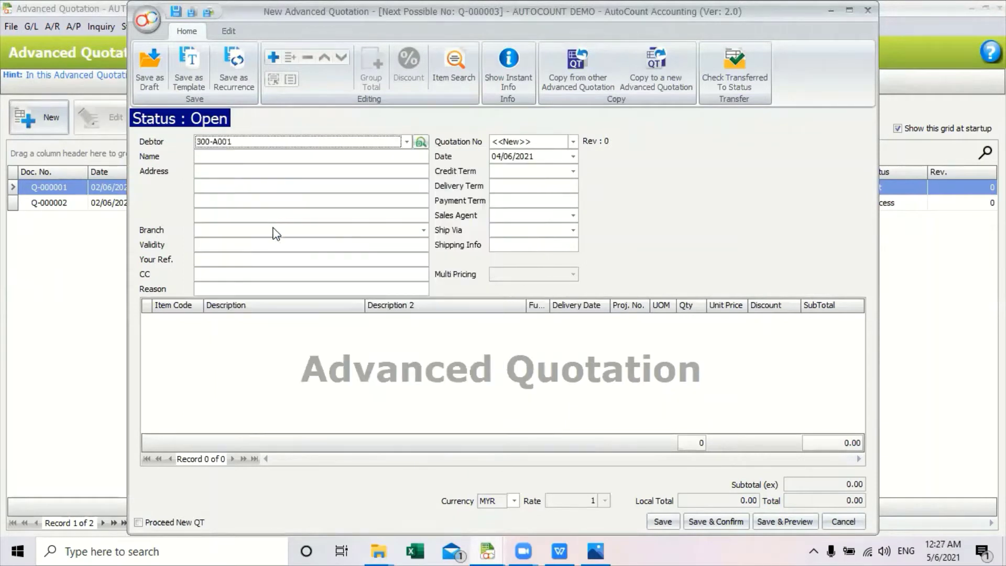
# - Add Product B to the quotation with a unit price of 20 and save the quotation
pyautogui.rightClick(199, 325)
pyautogui.click(214, 335)
pyautogui.click(198, 321)
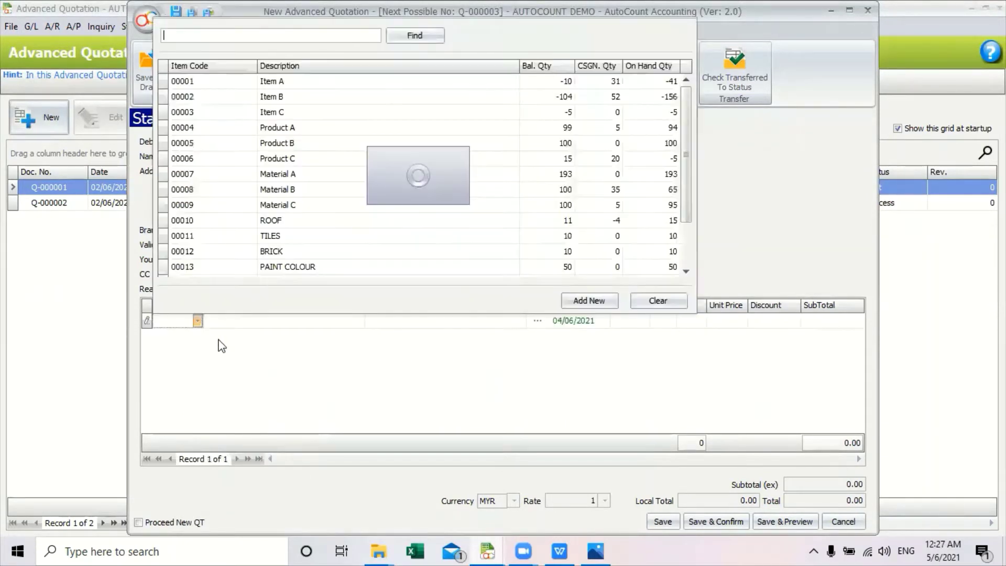
pyautogui.click(276, 143)
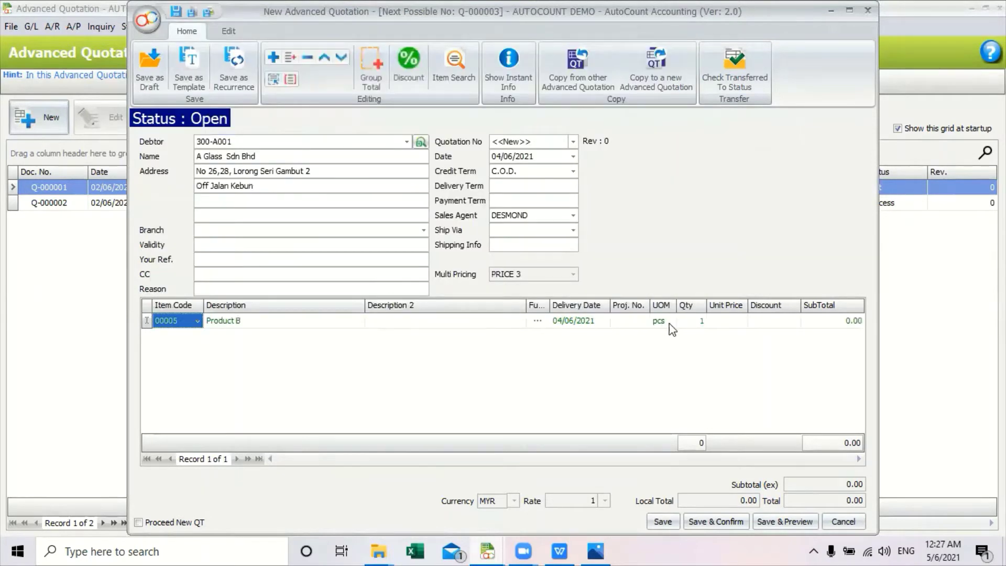
pyautogui.click(726, 321)
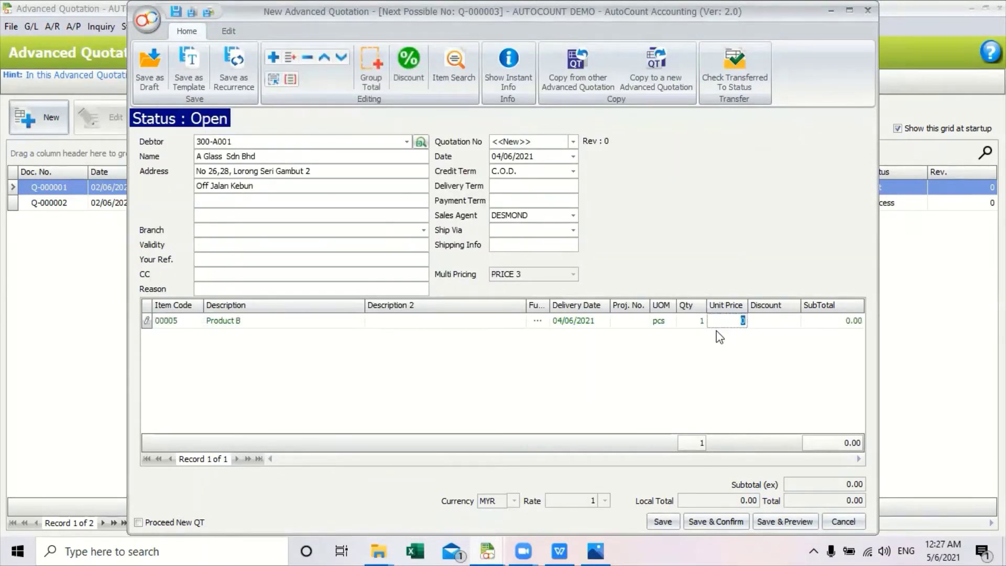
pyautogui.write('20')
pyautogui.press('Return')
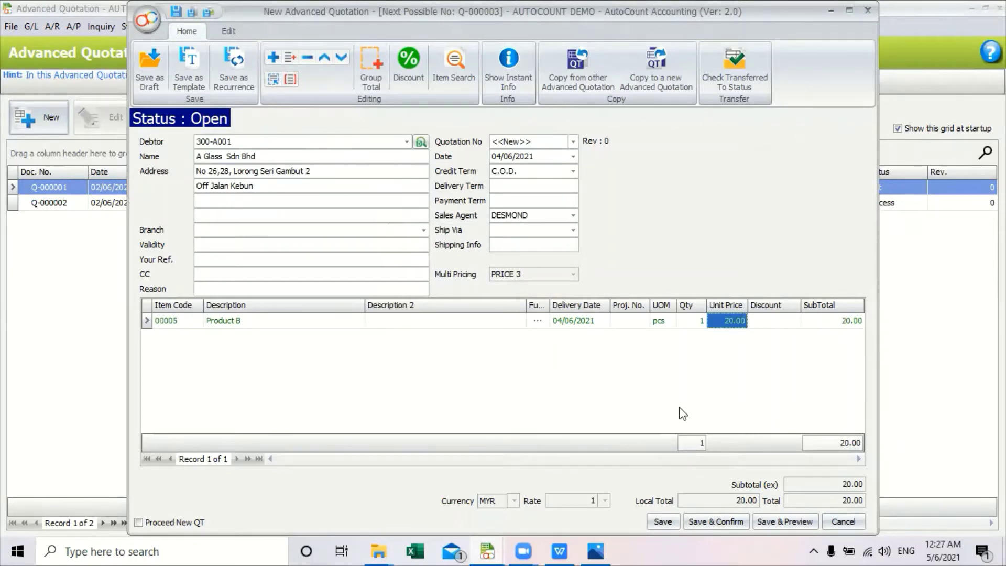
pyautogui.click(663, 521)
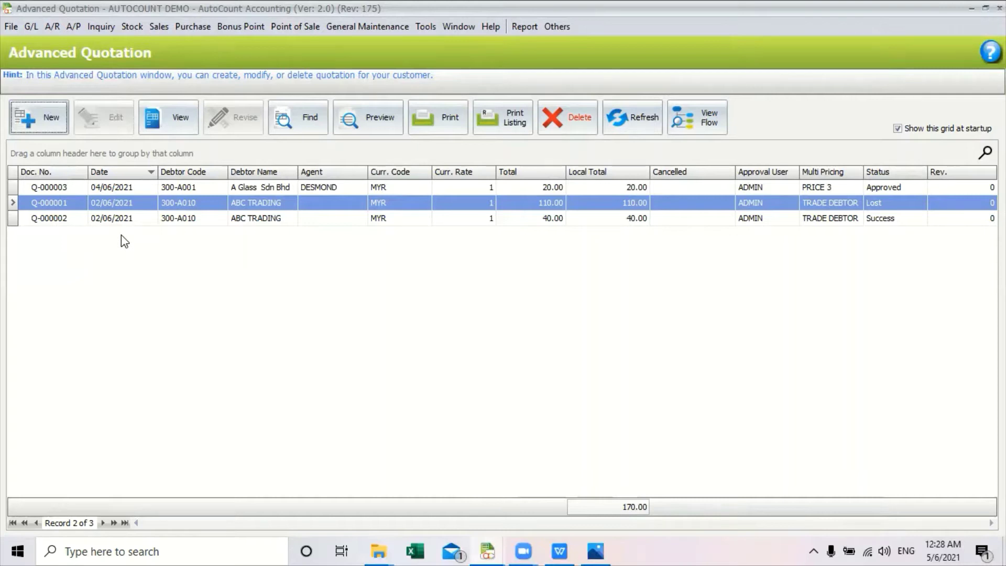
# - View advanced quotation Q-000003, mark it as Success and return to the quotation list
pyautogui.click(84, 188)
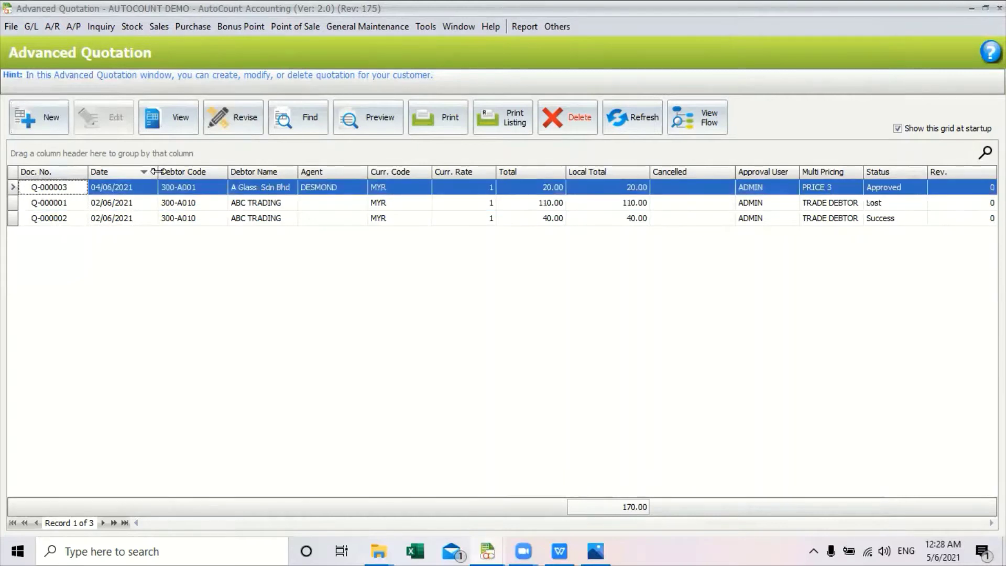
pyautogui.click(183, 110)
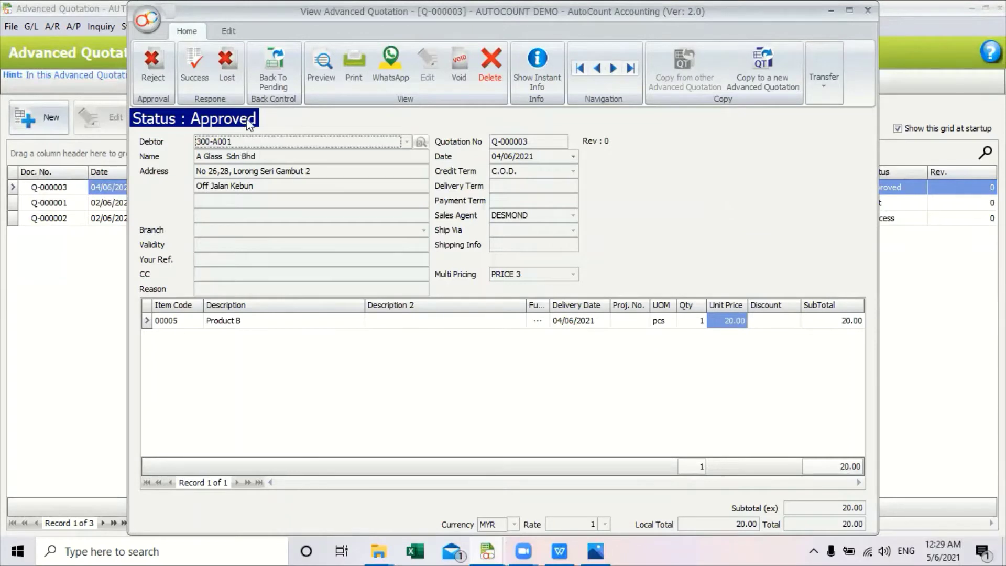
pyautogui.click(194, 87)
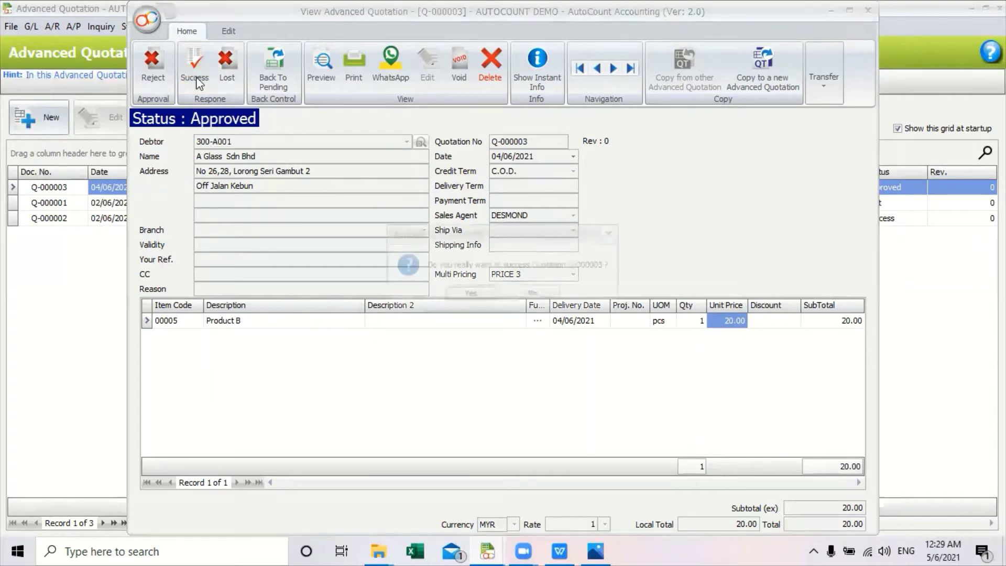
pyautogui.click(468, 294)
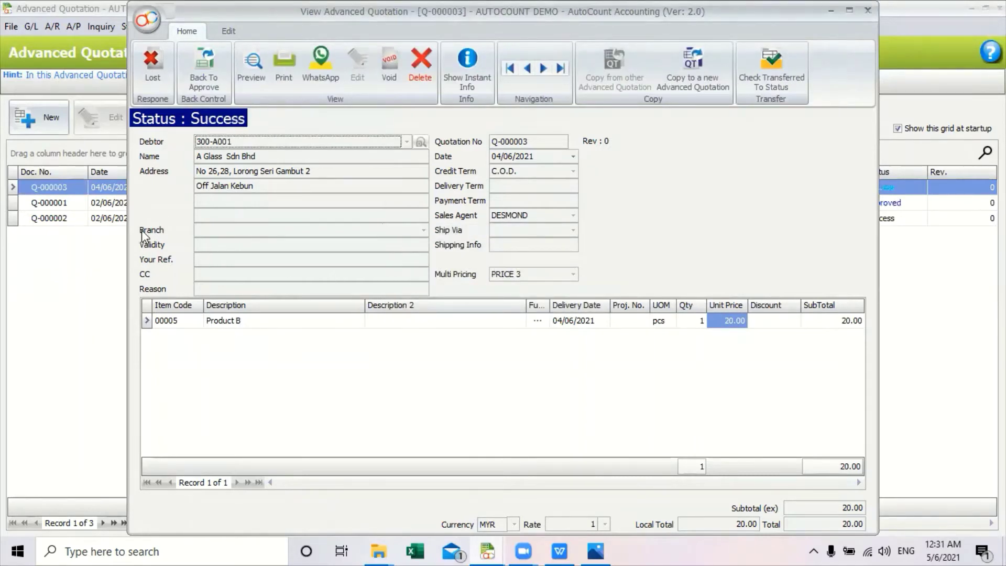
pyautogui.click(868, 10)
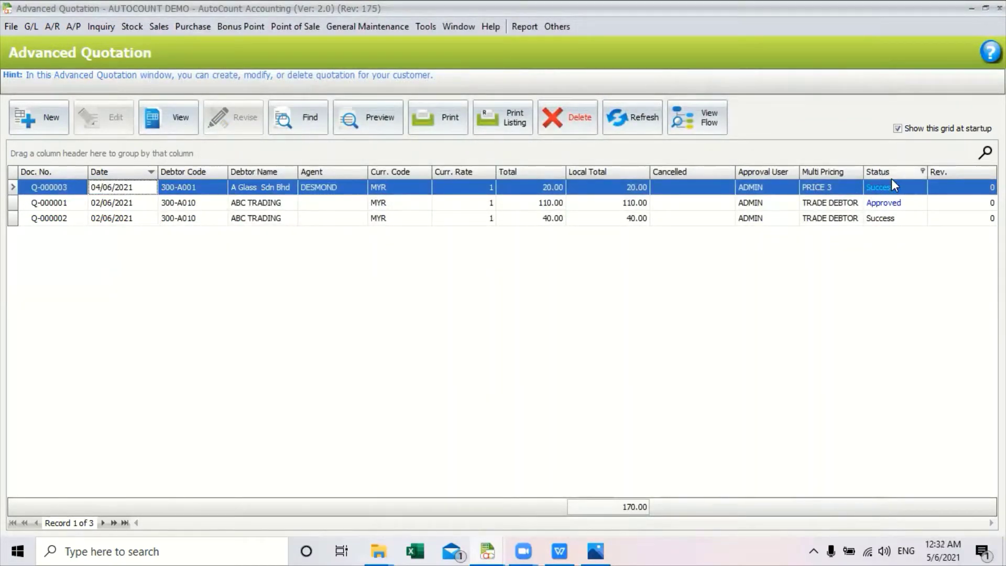
pyautogui.rightClick(68, 184)
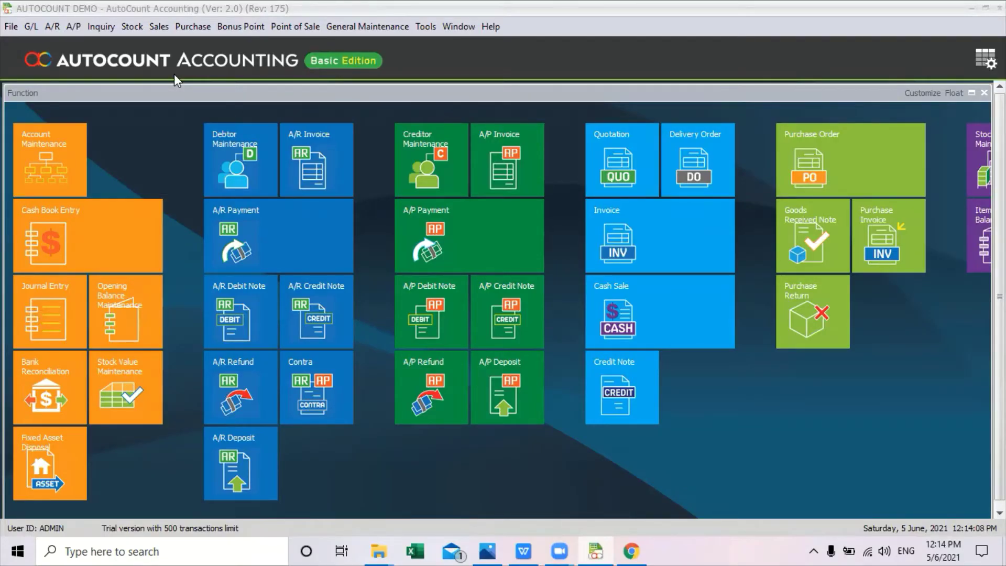
# - Examine the credit control options of debtor A Glass Sdn Bhd, leaving them without making changes
pyautogui.click(51, 26)
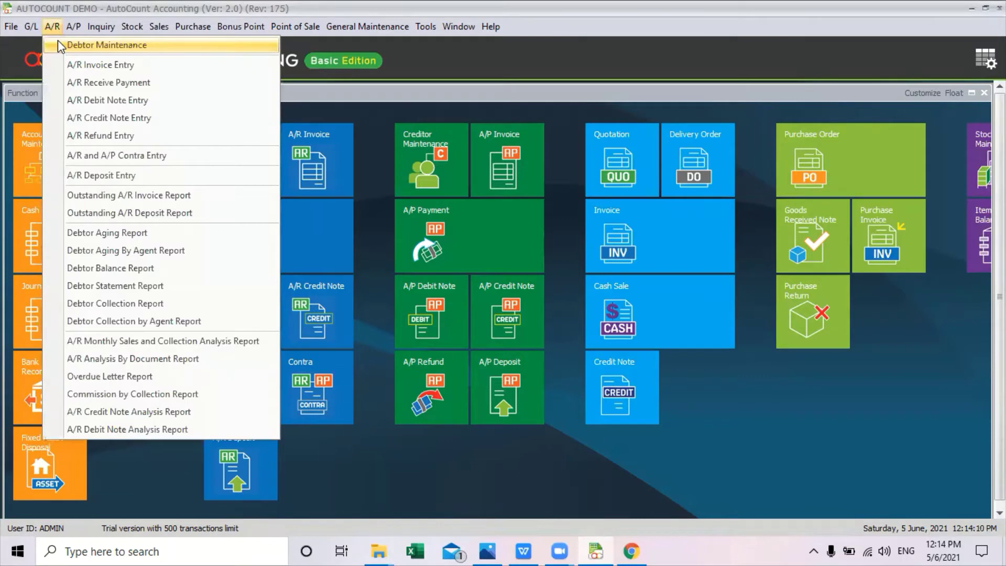
pyautogui.click(57, 40)
pyautogui.click(103, 117)
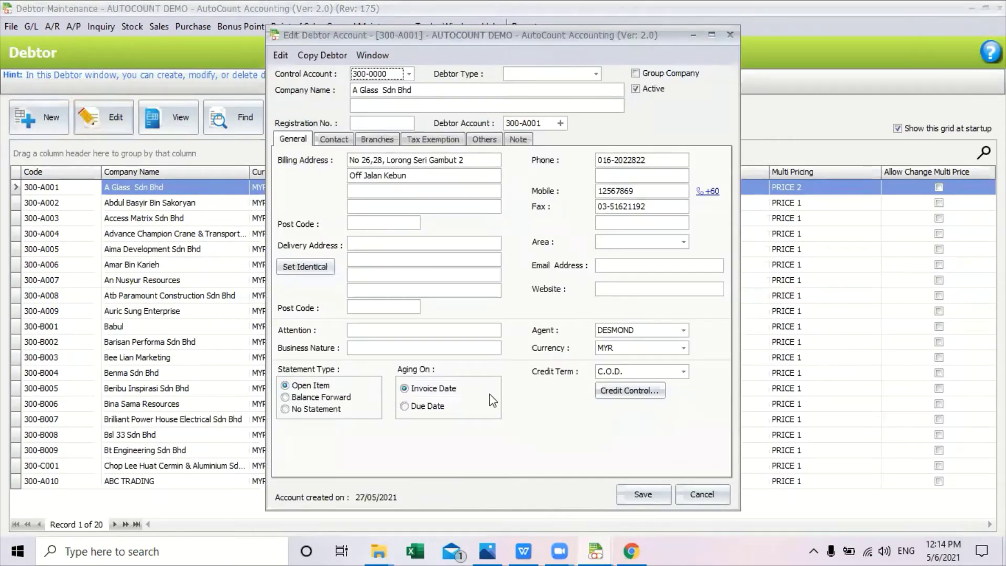
pyautogui.click(627, 391)
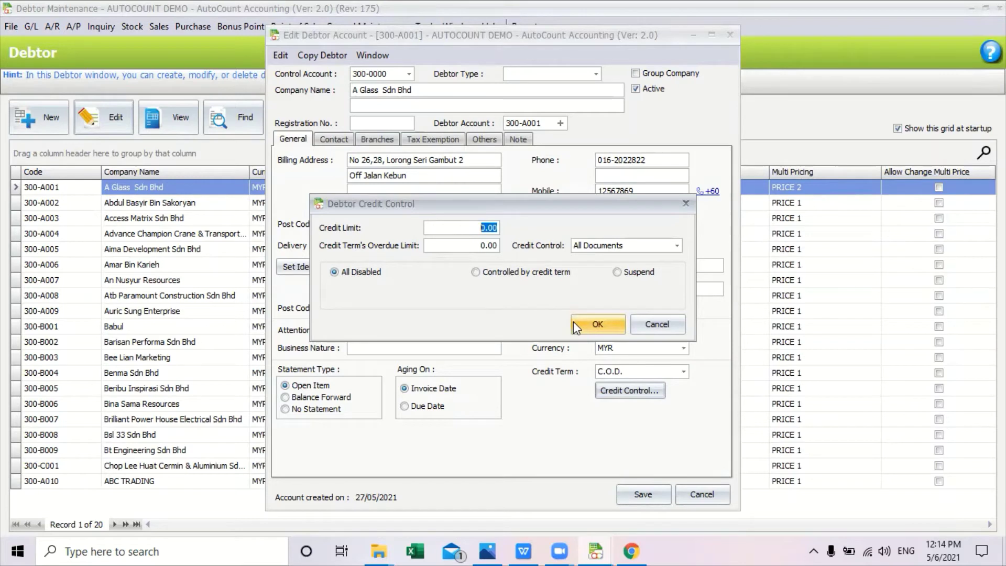
pyautogui.click(674, 323)
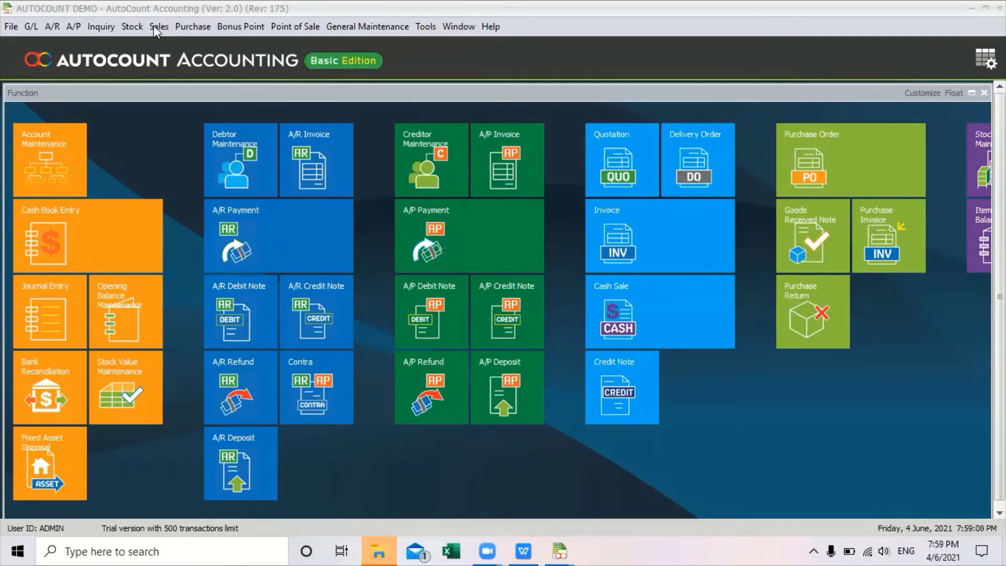
# - Create a new sales consignment for the debtor listed directly below A Glass Sdn Bhd
pyautogui.click(153, 25)
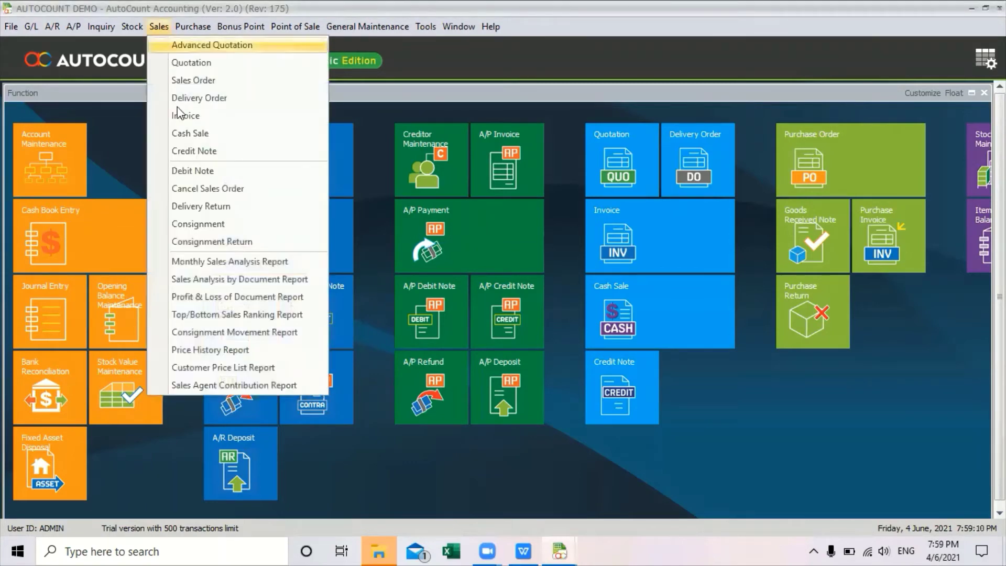
pyautogui.click(200, 225)
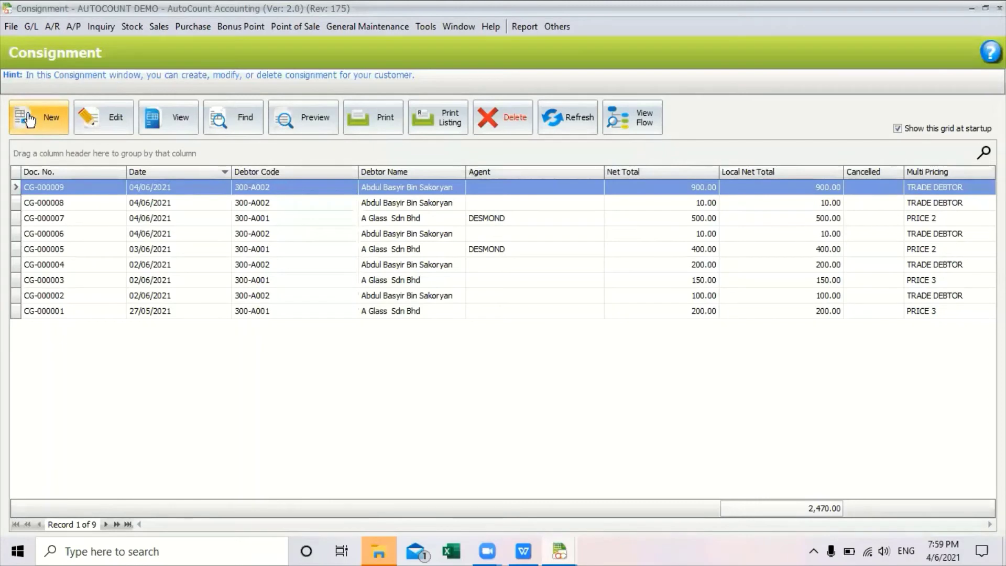
pyautogui.click(37, 126)
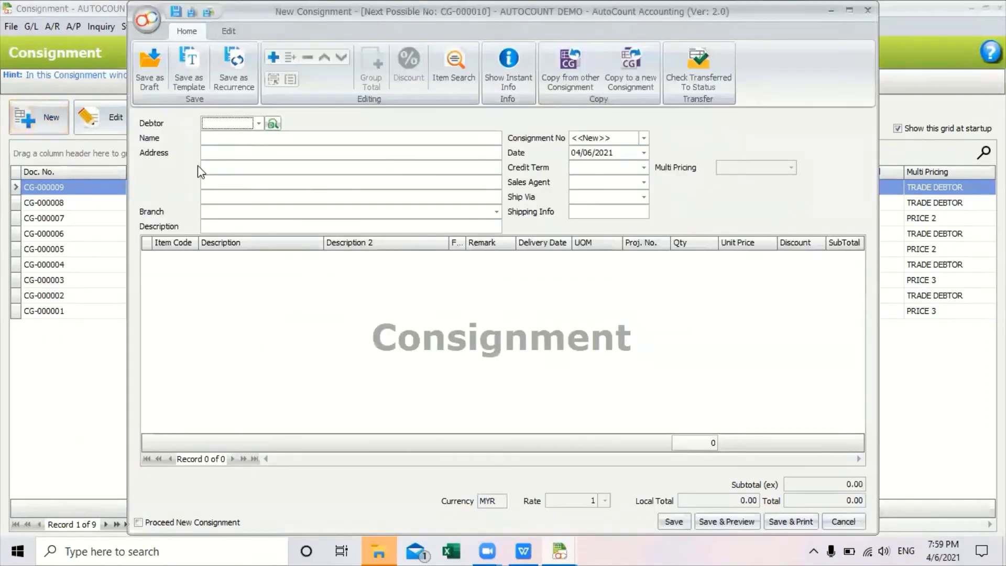
pyautogui.click(258, 123)
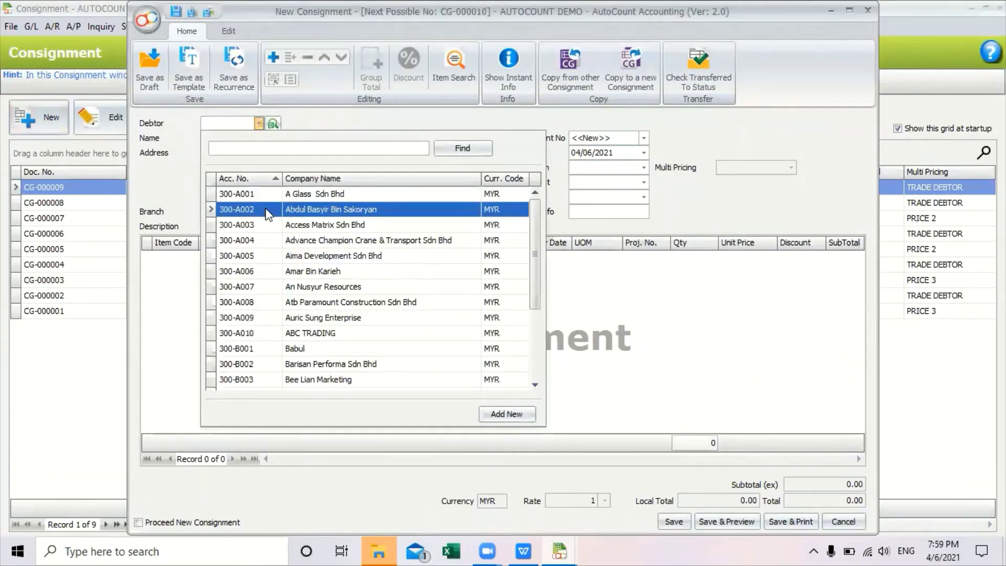
pyautogui.click(272, 212)
# - Add Product C to the consignment with a quantity of 30
pyautogui.rightClick(199, 278)
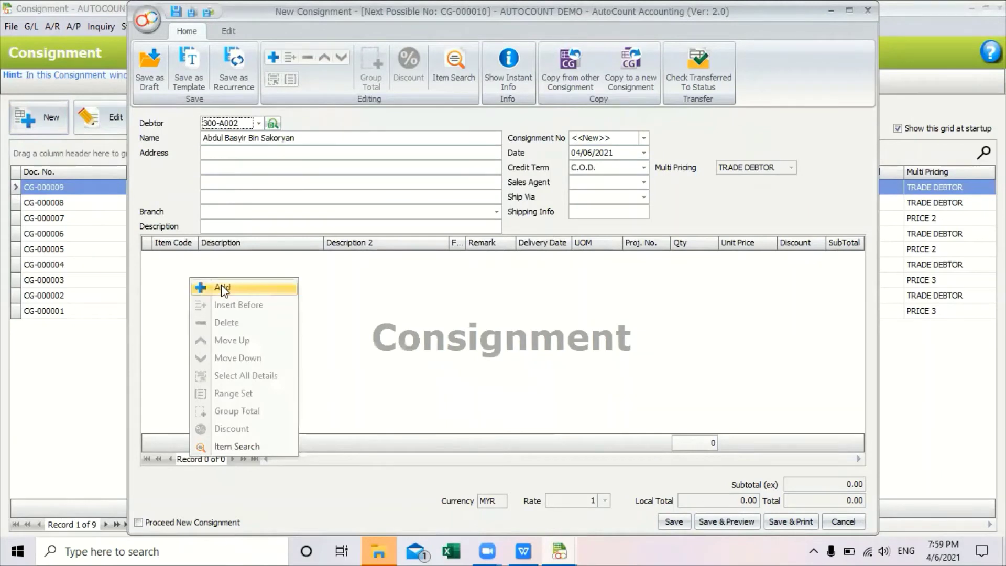
pyautogui.click(221, 284)
pyautogui.click(193, 259)
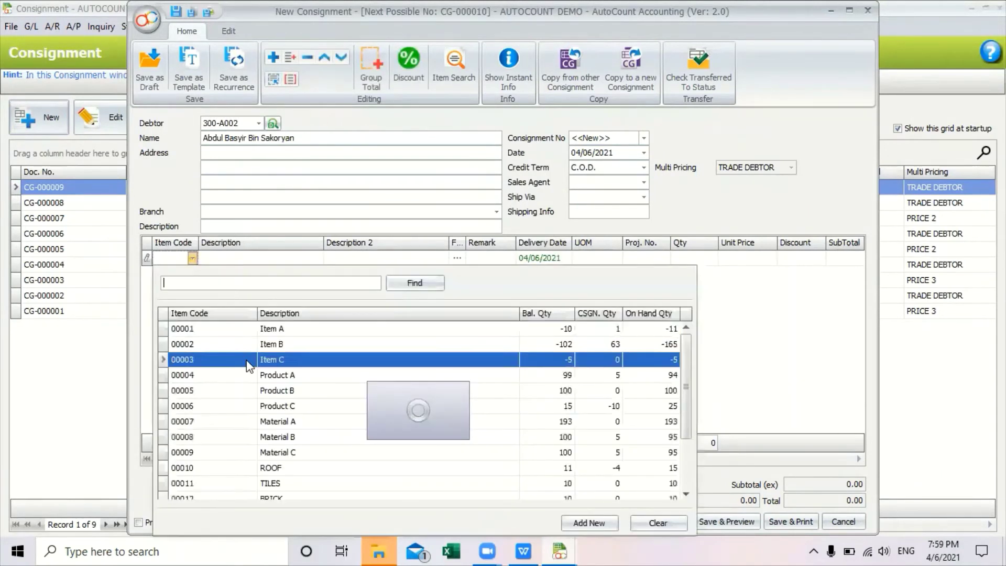
pyautogui.click(283, 408)
pyautogui.click(702, 258)
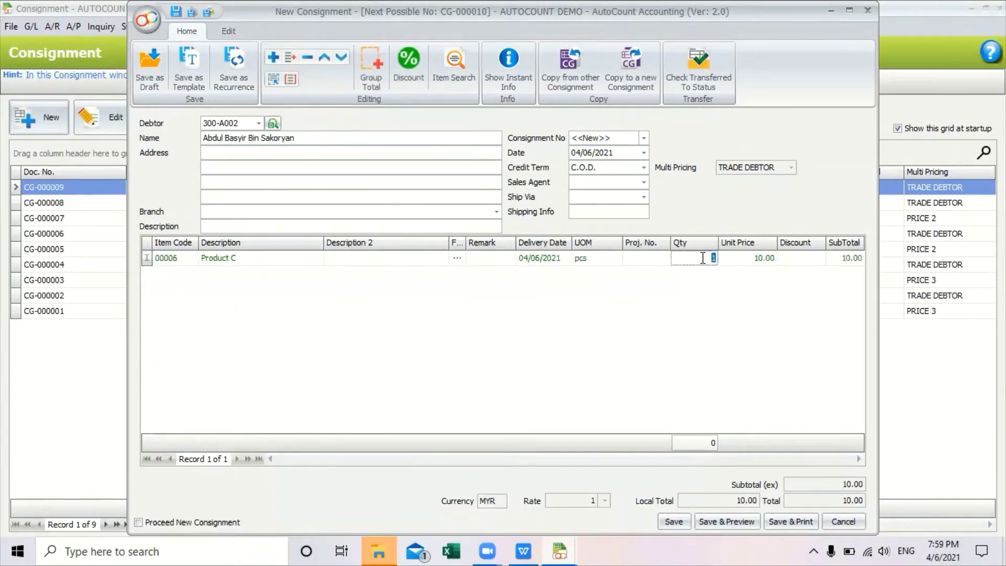
pyautogui.write('30')
pyautogui.press('Return')
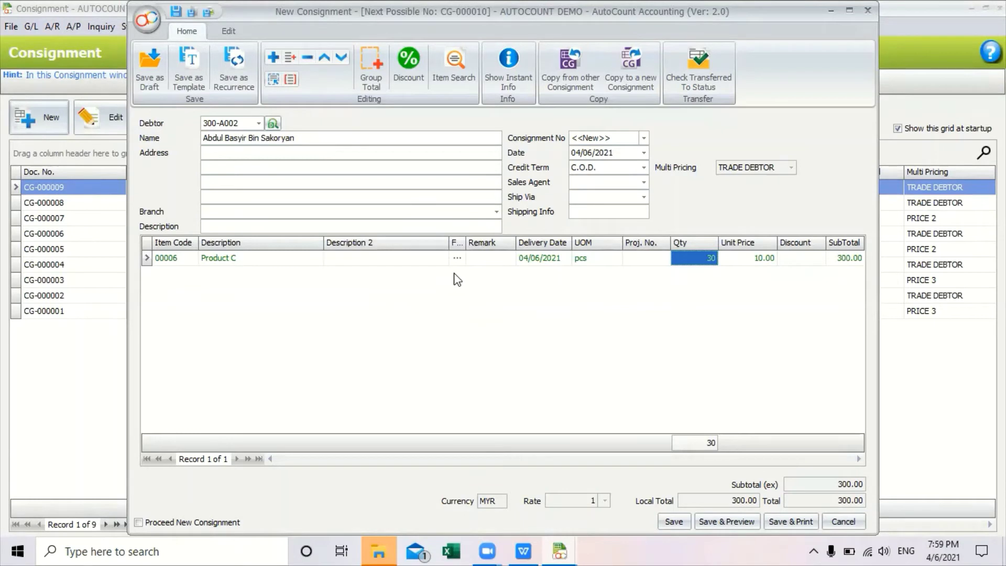
# - Save the consignment, preview its Consignment Note and return to the consignment list
pyautogui.click(719, 521)
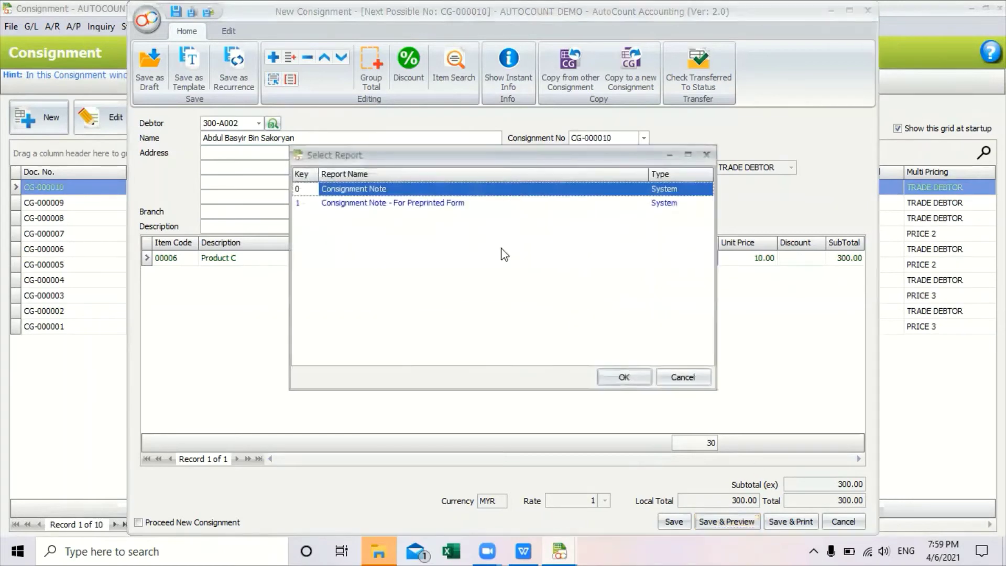
pyautogui.click(631, 379)
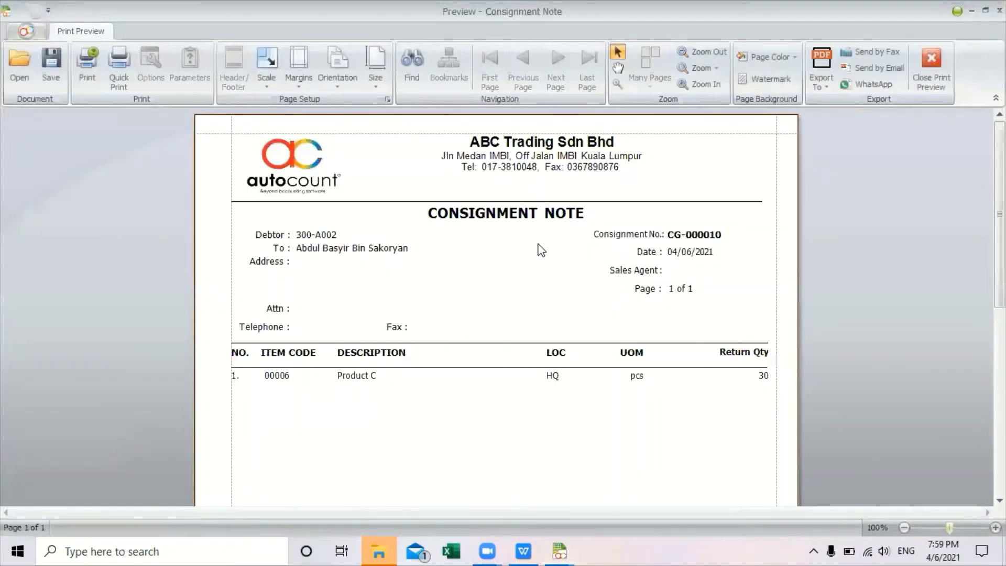
pyautogui.click(931, 71)
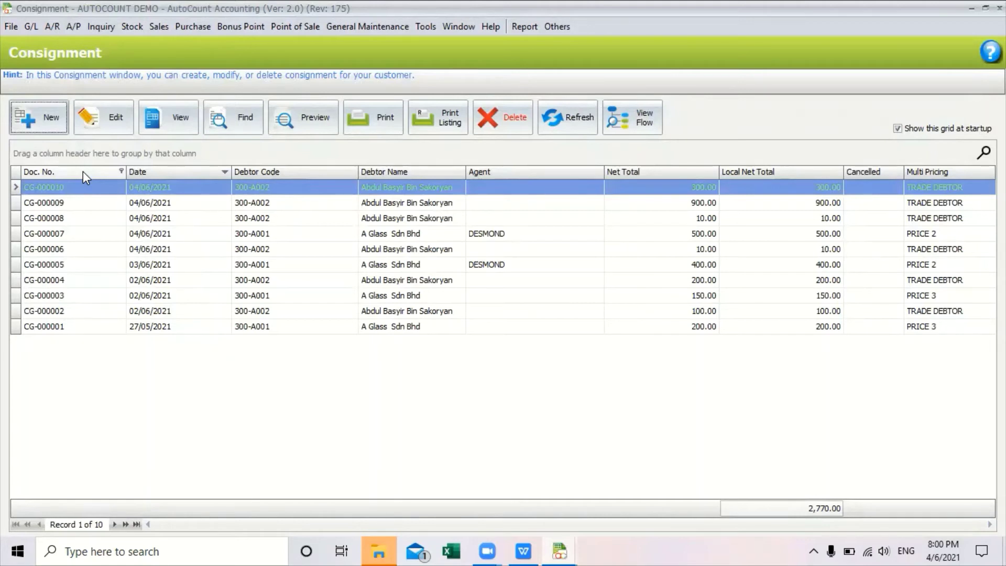
# - Run the Consignment Movement report for 01/05/2021 to 04/06/2021 and preview it in the Consignment Movement format
pyautogui.click(160, 27)
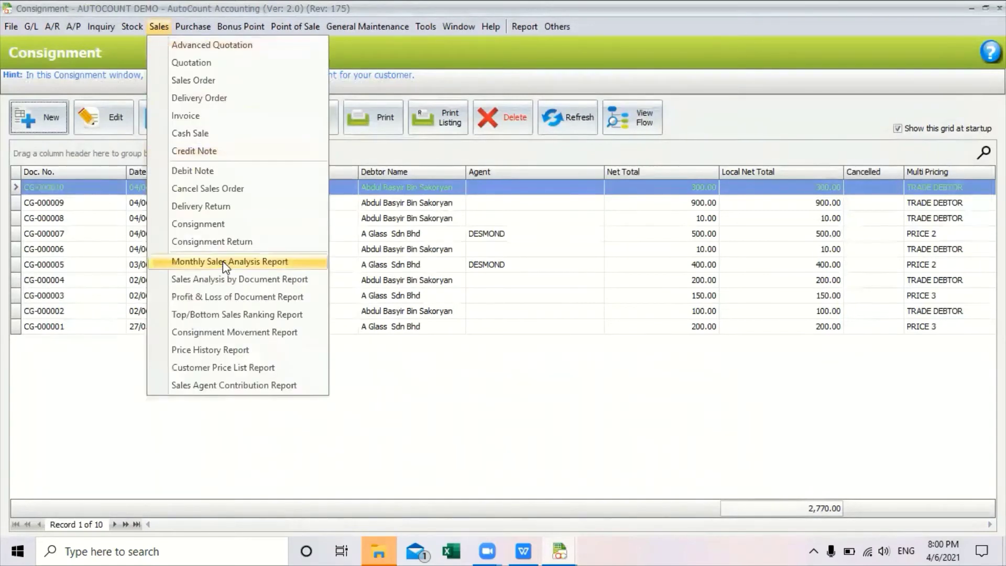
pyautogui.click(214, 334)
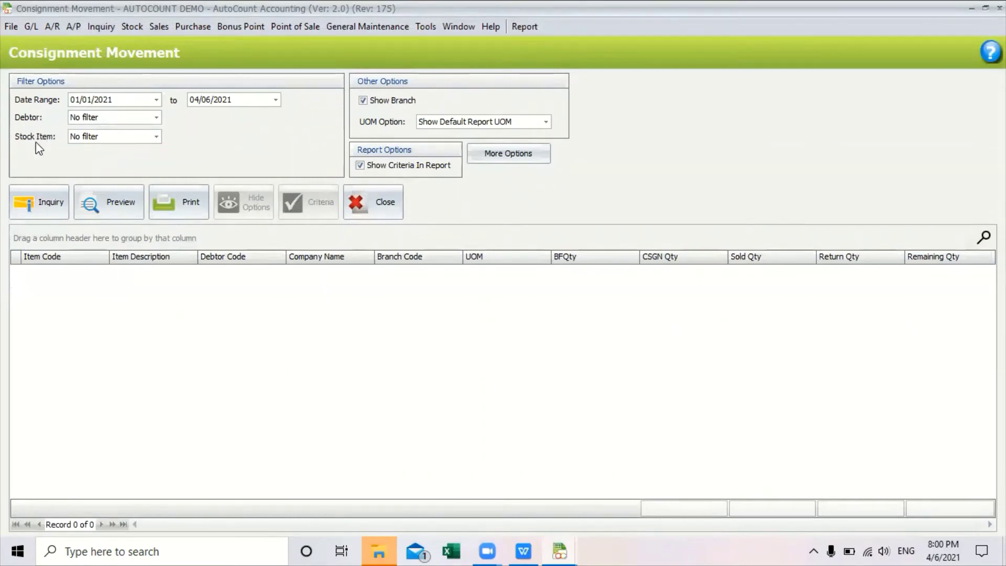
pyautogui.click(87, 100)
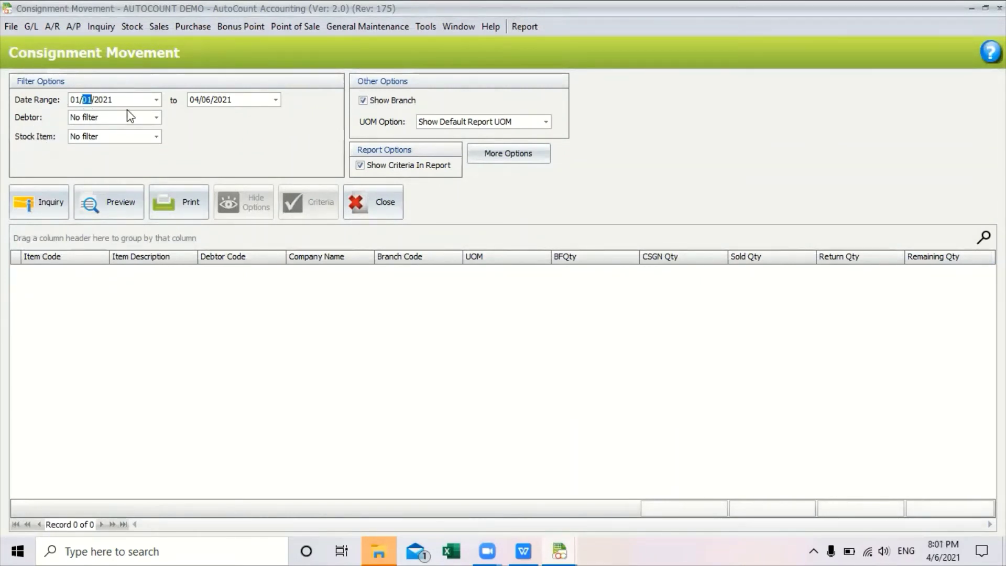
pyautogui.write('05')
pyautogui.click(212, 101)
pyautogui.click(47, 210)
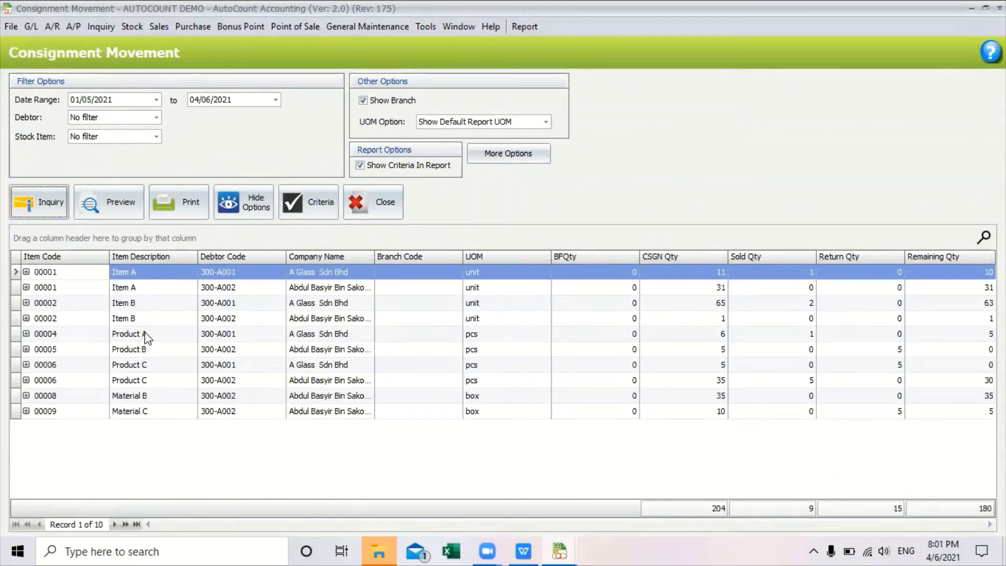
pyautogui.click(108, 201)
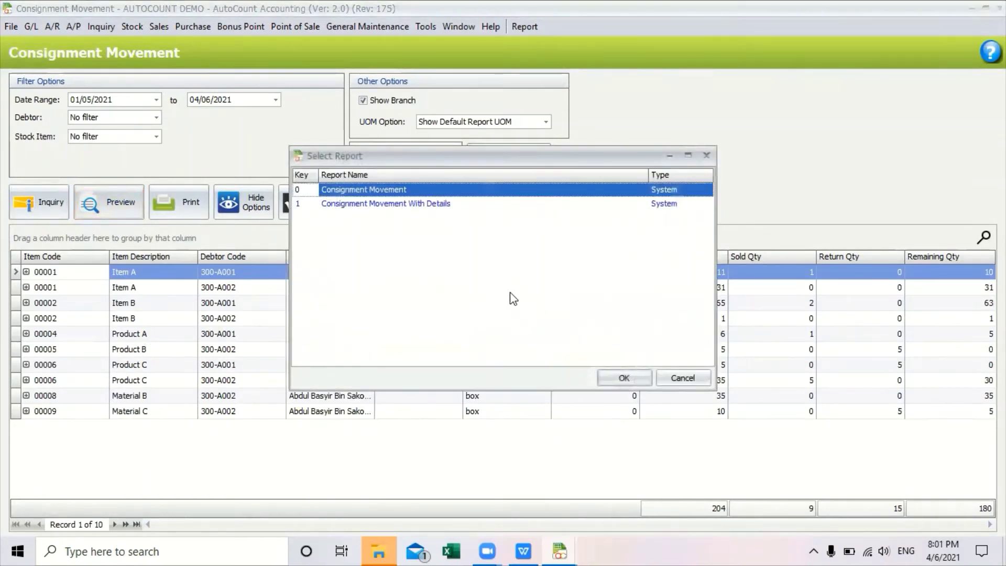
pyautogui.click(630, 376)
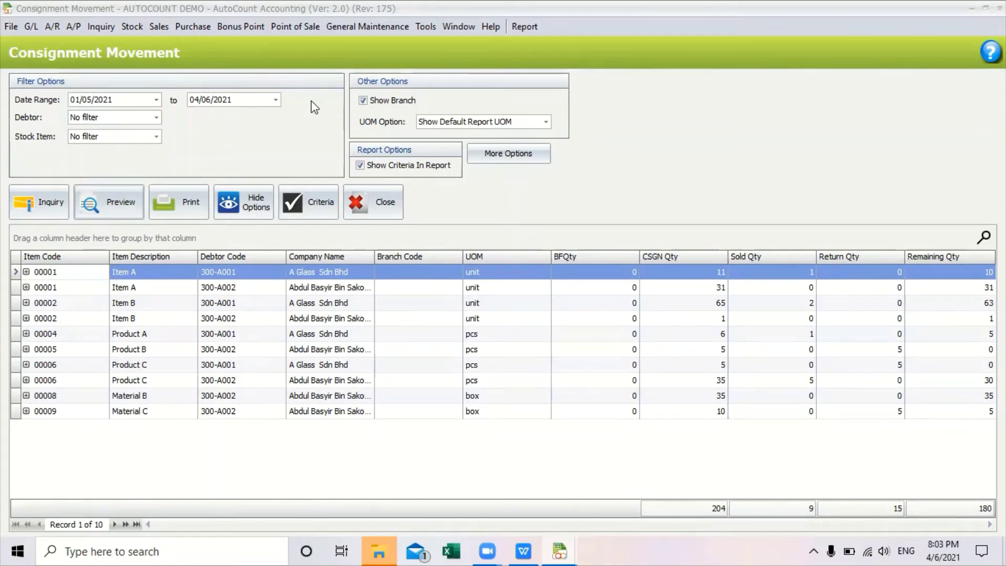
# - Create a new consignment return for debtor A Glass Sdn Bhd
pyautogui.click(159, 27)
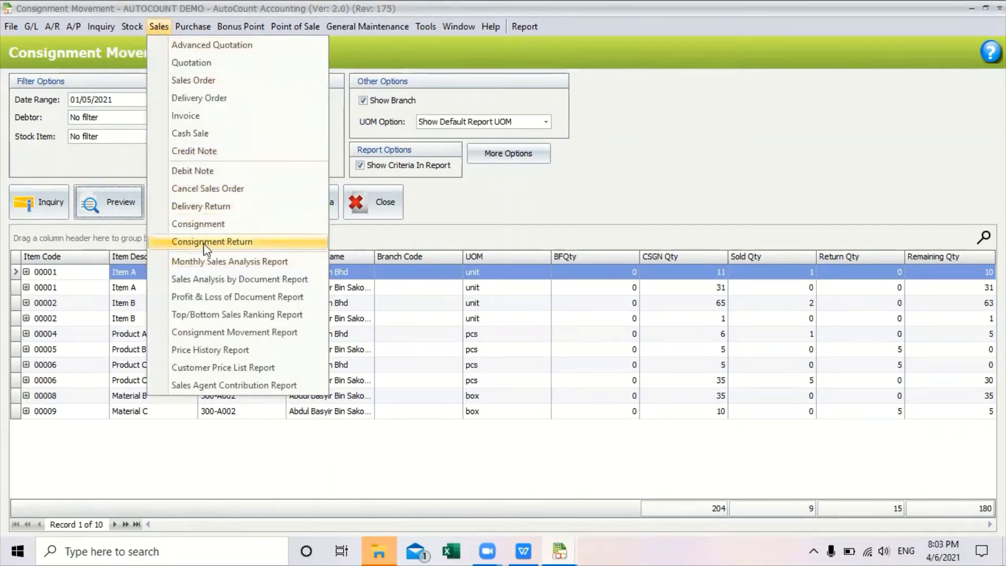
pyautogui.click(244, 241)
pyautogui.click(54, 124)
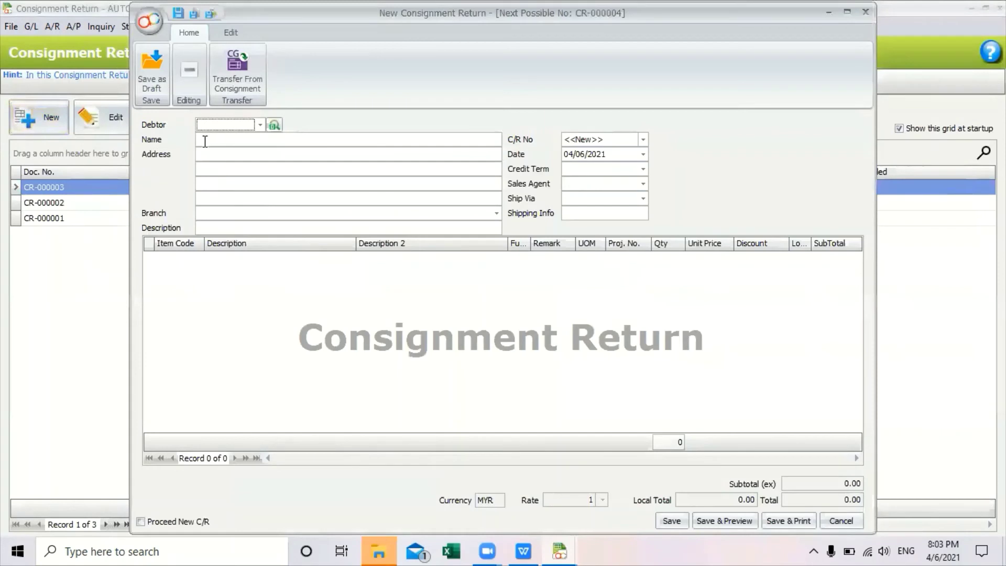
pyautogui.click(261, 125)
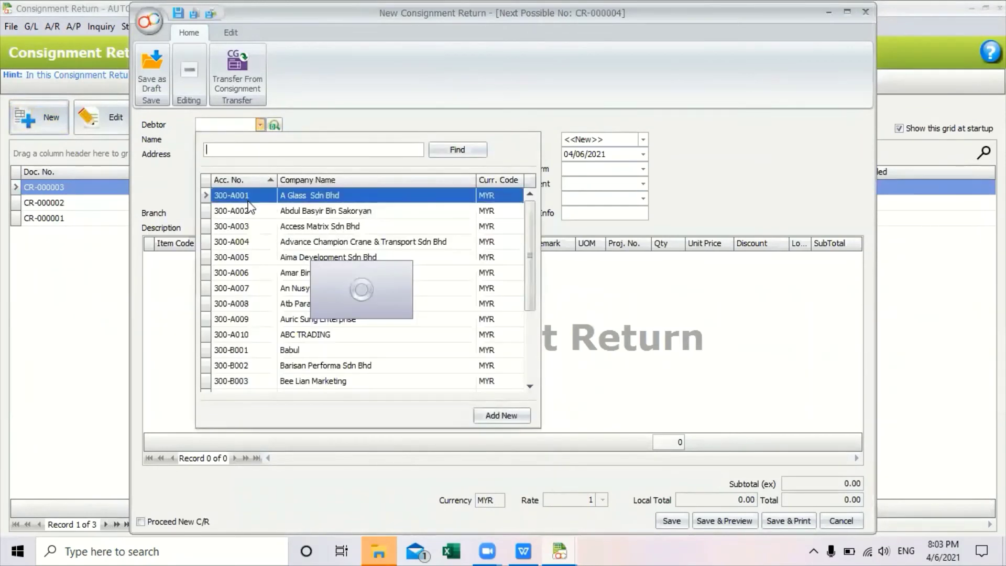
pyautogui.press('Return')
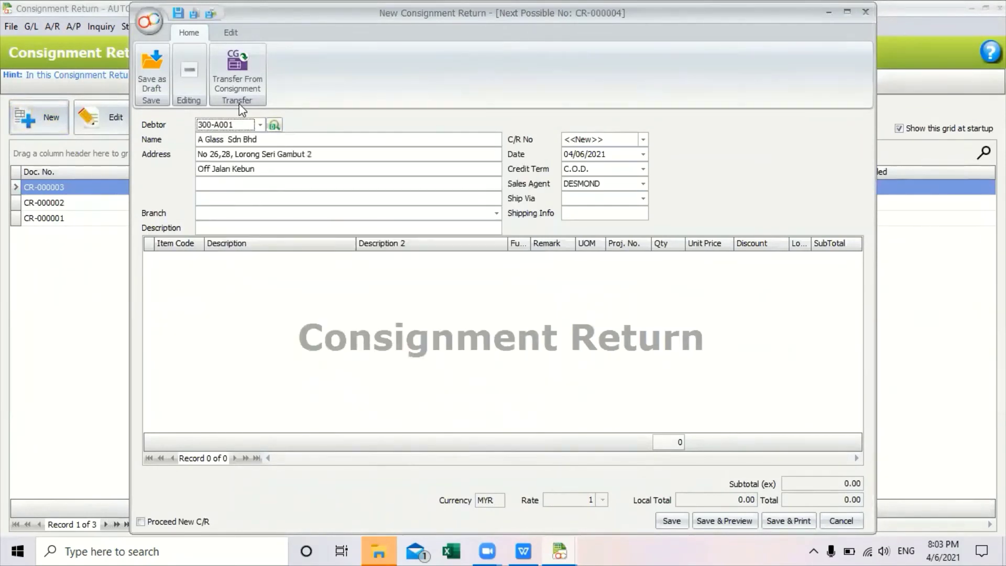
# - Transfer 10 units of Item B from consignment CG-000007 into the return, then save it with a Consignment Return Note preview
pyautogui.click(259, 85)
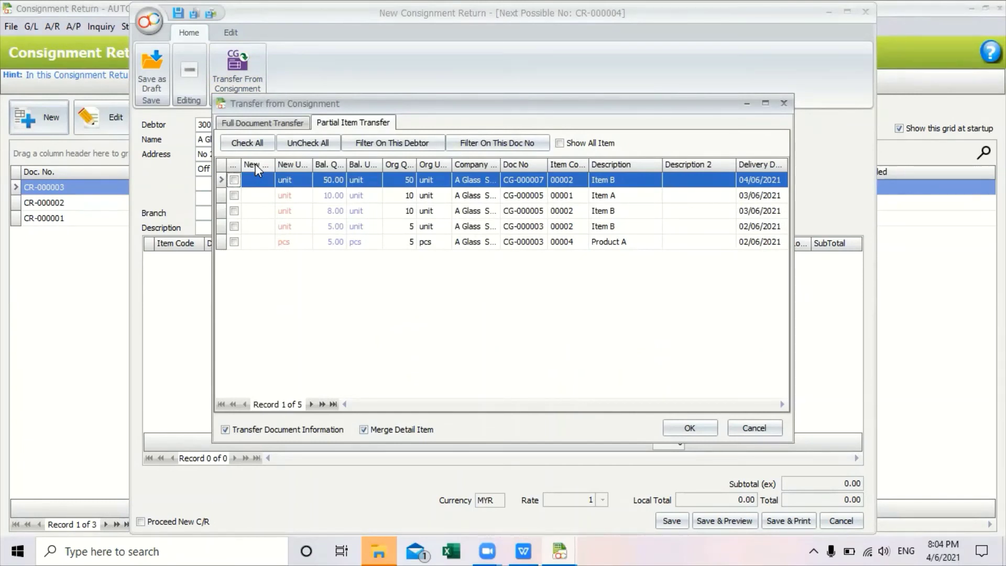
pyautogui.click(233, 180)
pyautogui.click(261, 183)
pyautogui.write('10')
pyautogui.click(695, 432)
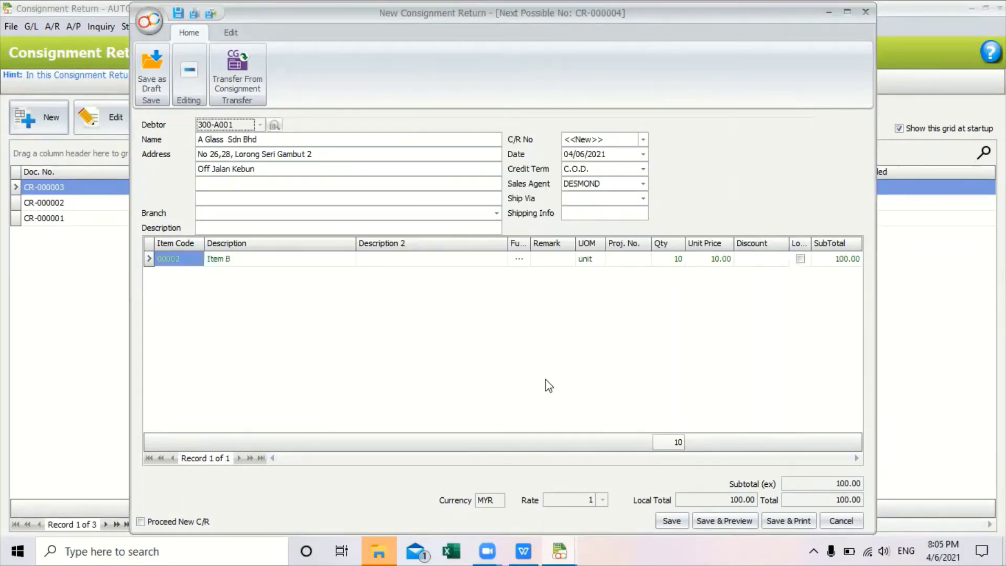
pyautogui.click(719, 520)
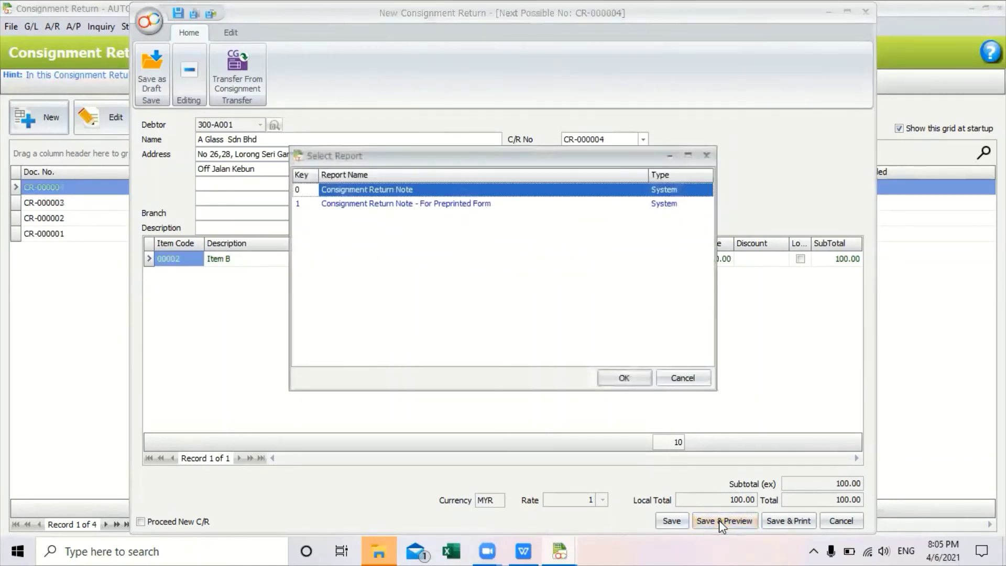
pyautogui.click(621, 378)
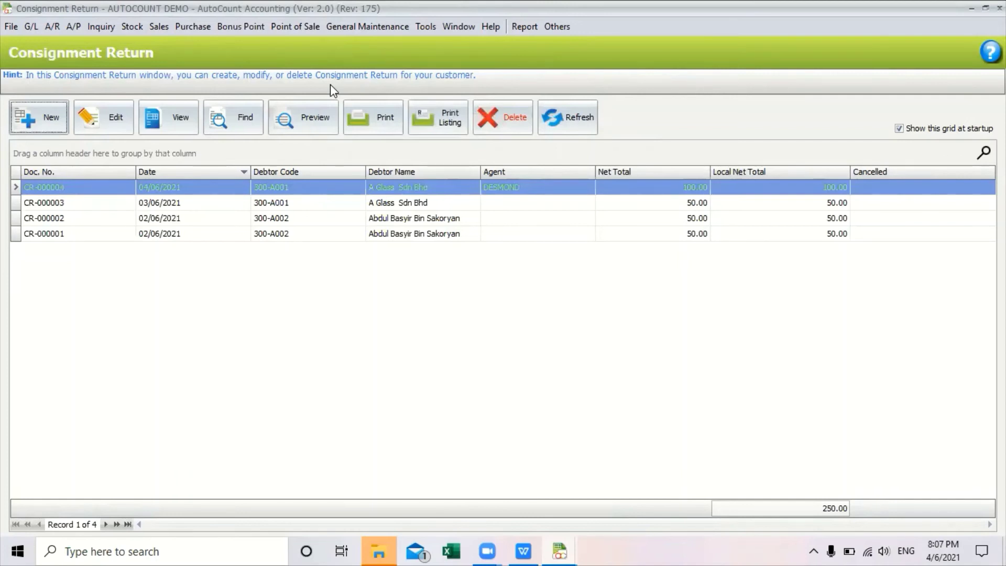
# - Create a new sales invoice for debtor A Glass Sdn Bhd
pyautogui.click(162, 27)
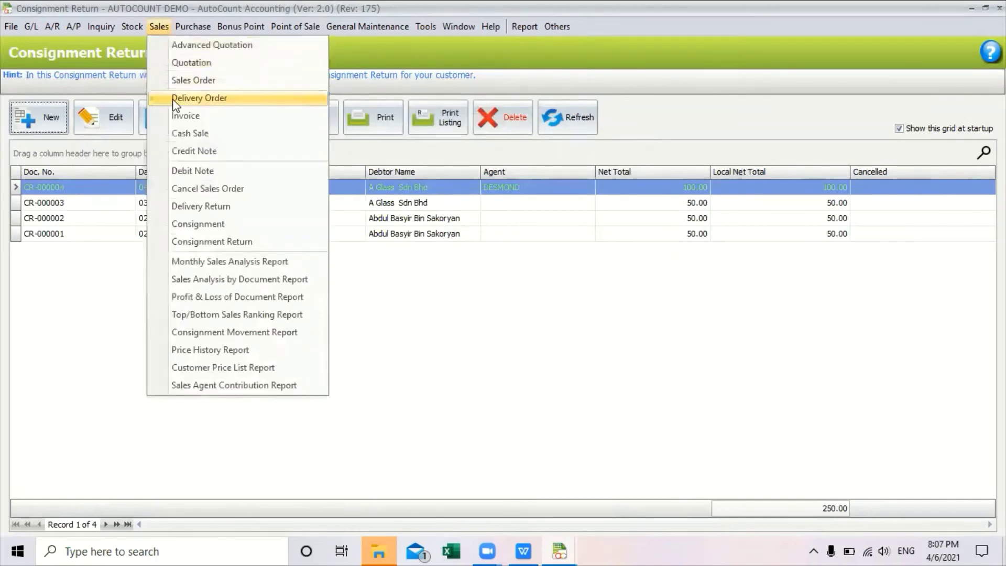
pyautogui.click(177, 118)
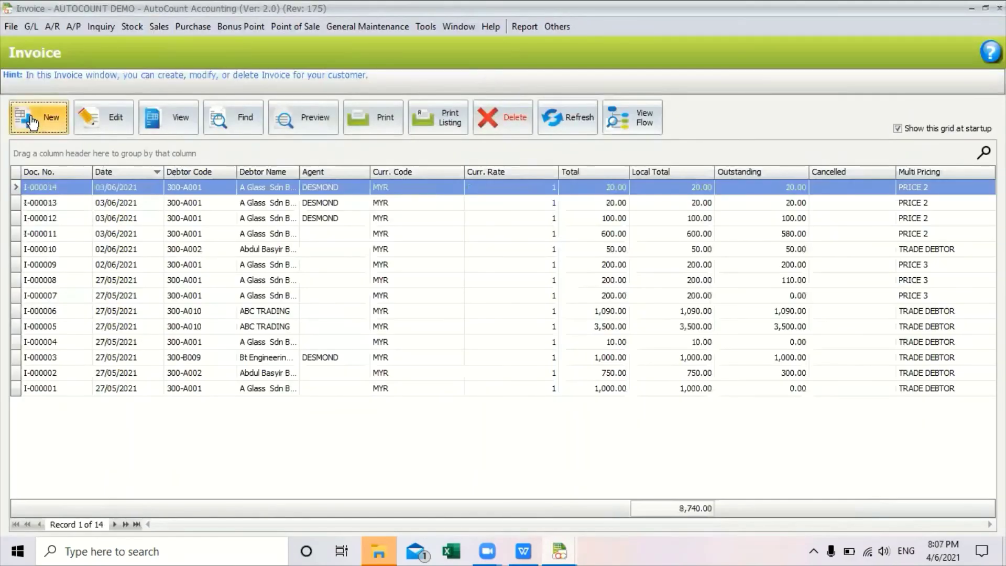
pyautogui.click(40, 117)
pyautogui.doubleClick(322, 193)
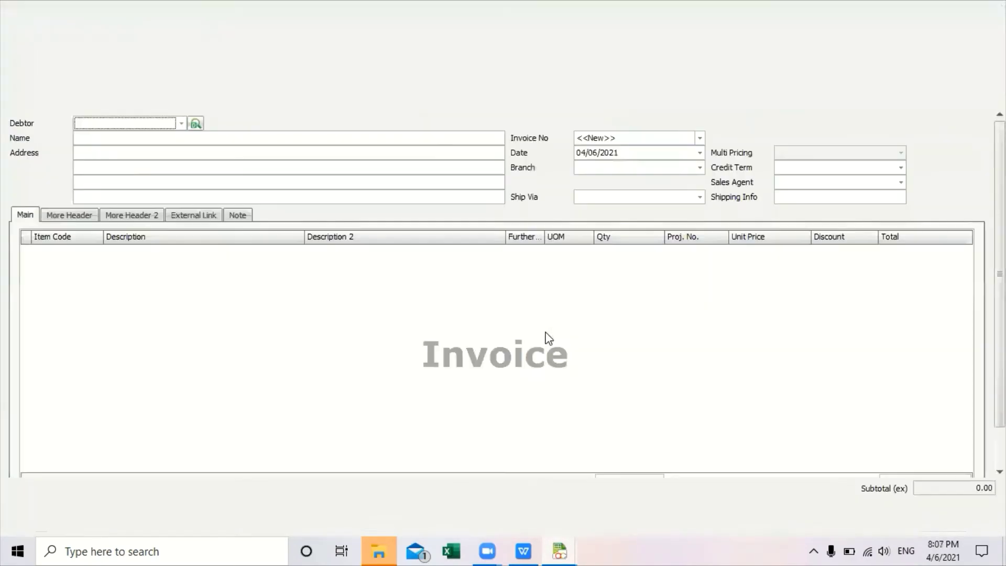
pyautogui.click(182, 124)
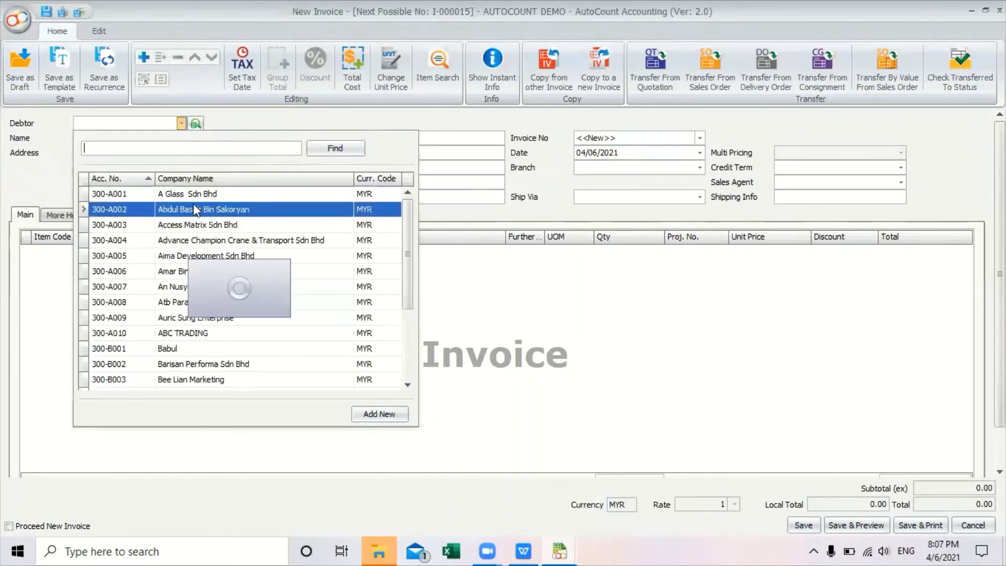
pyautogui.click(216, 205)
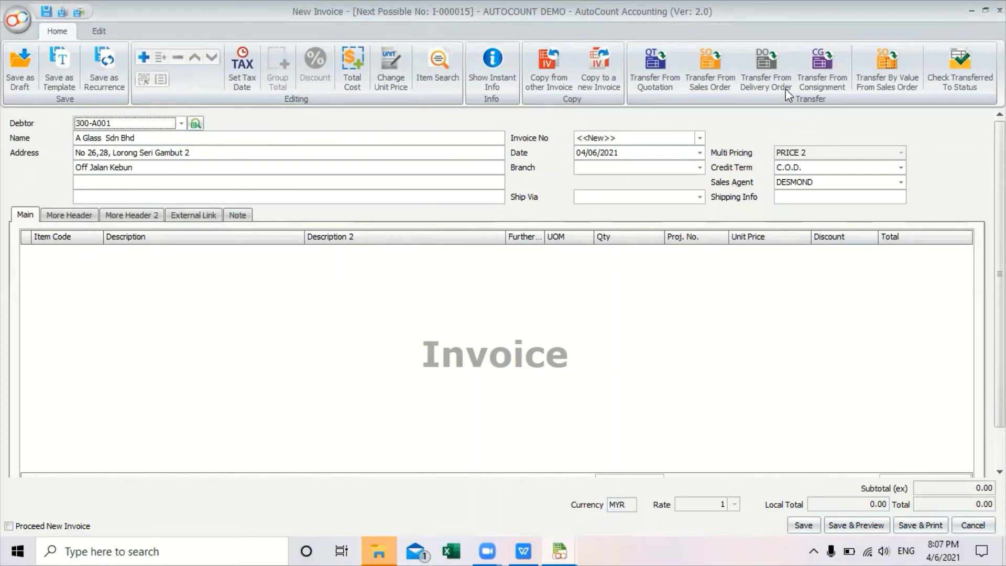
# - Transfer 2 units of Item B from consignment CG-000007 into the invoice and save it with a preview in the Invoice format
pyautogui.click(829, 77)
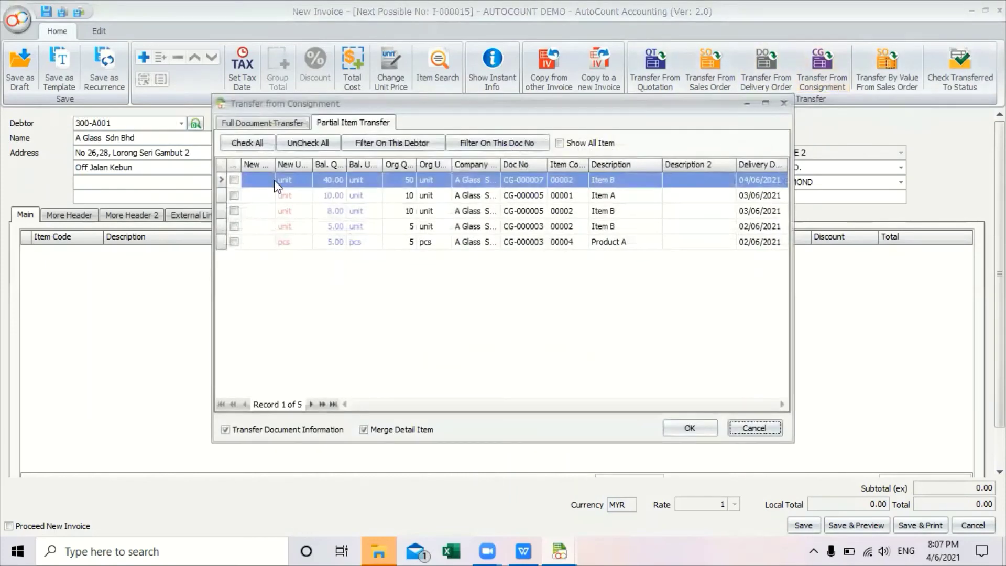
pyautogui.click(234, 180)
pyautogui.click(262, 180)
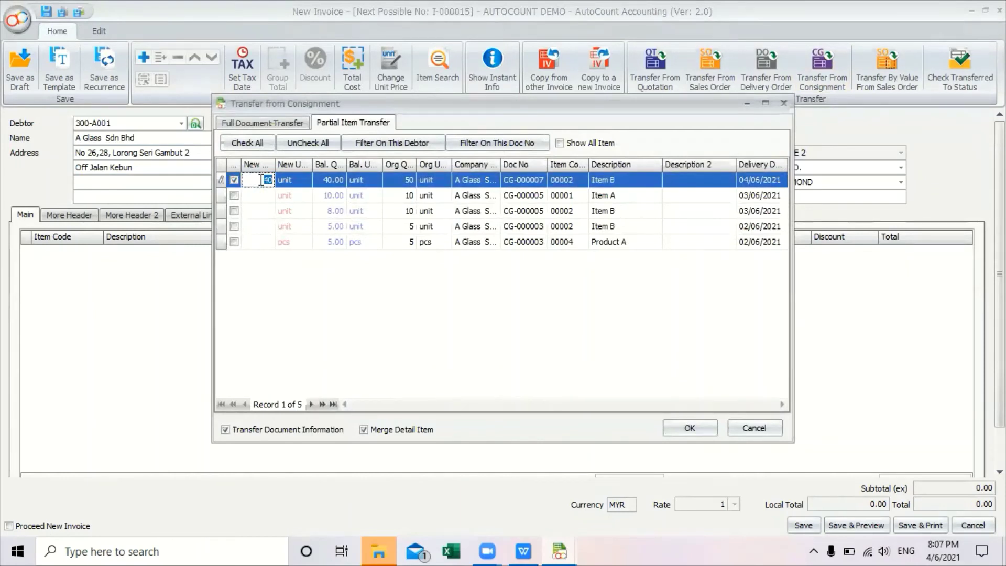
pyautogui.write('2')
pyautogui.click(684, 429)
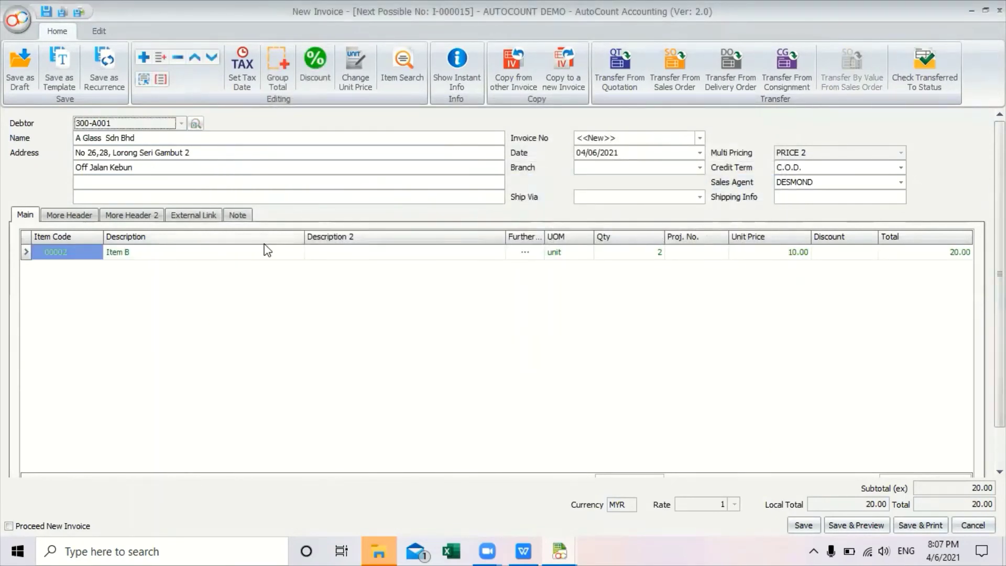
pyautogui.click(845, 526)
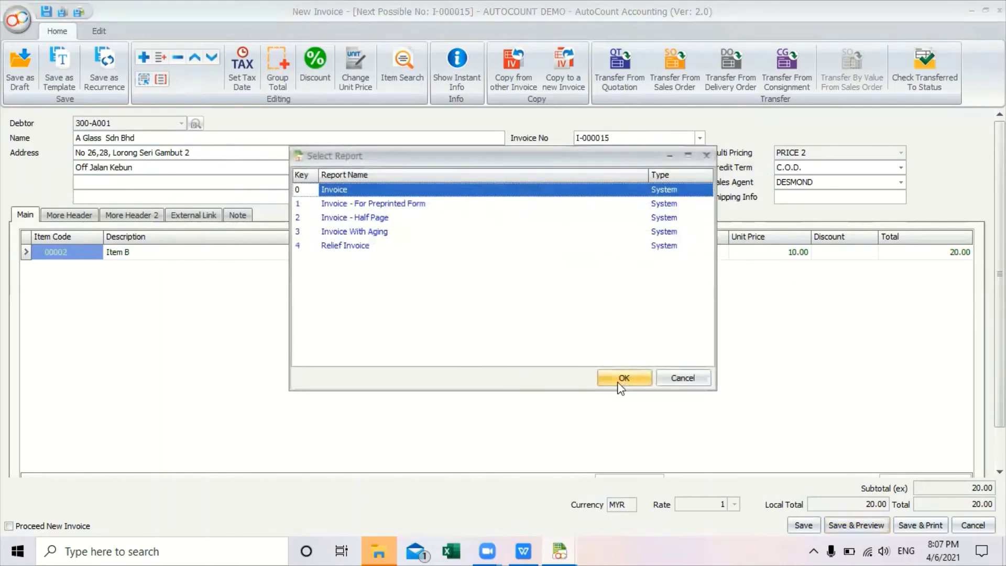
pyautogui.click(624, 378)
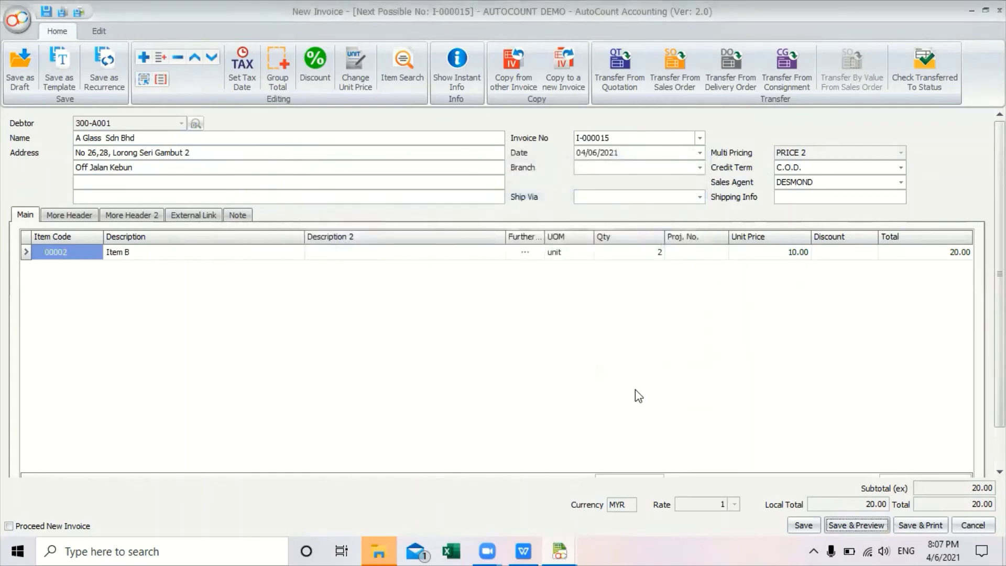
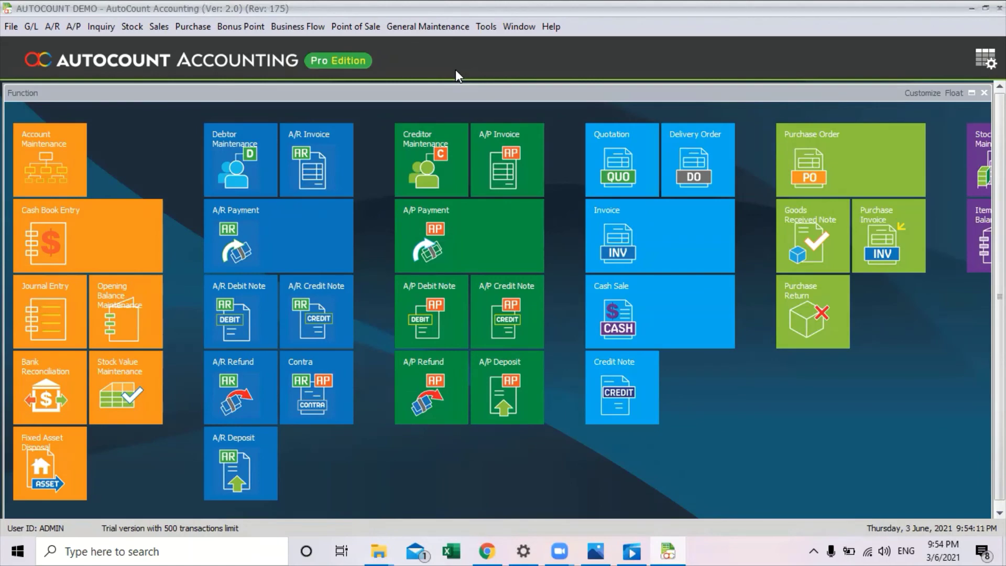
# - Create a new sales quotation for debtor ABC TRADING (300-A010)
pyautogui.click(156, 27)
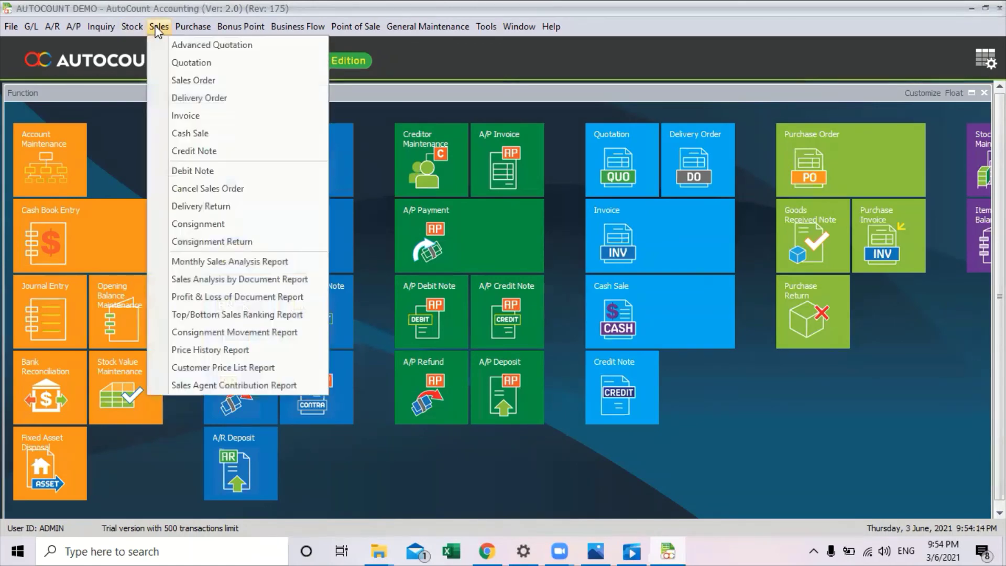
pyautogui.click(166, 64)
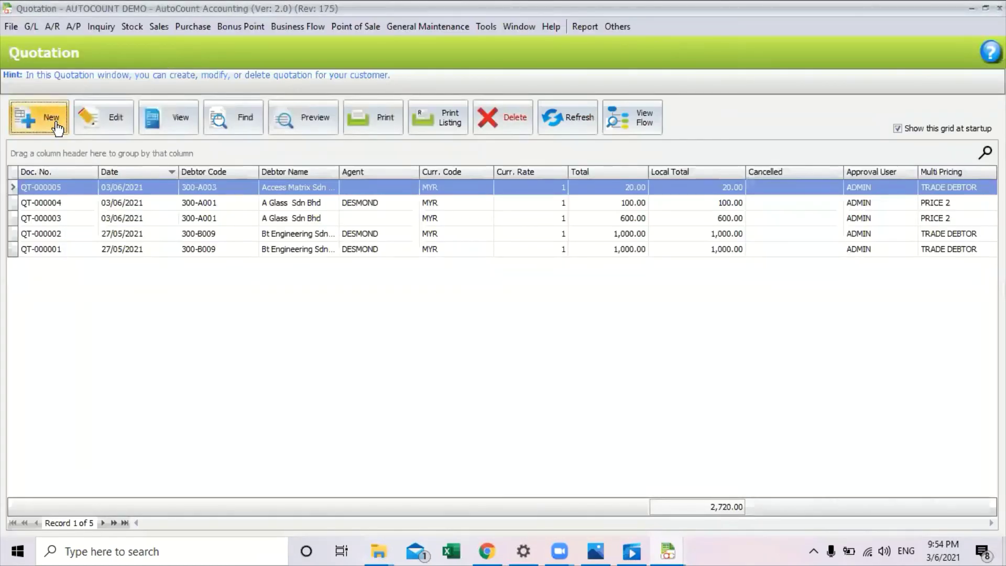
pyautogui.click(57, 127)
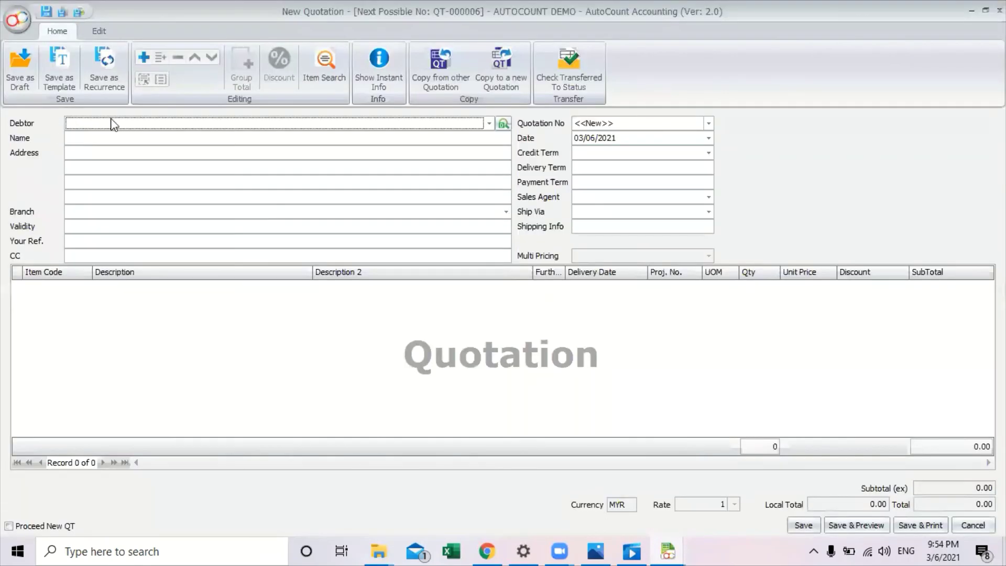
pyautogui.click(489, 123)
pyautogui.click(132, 301)
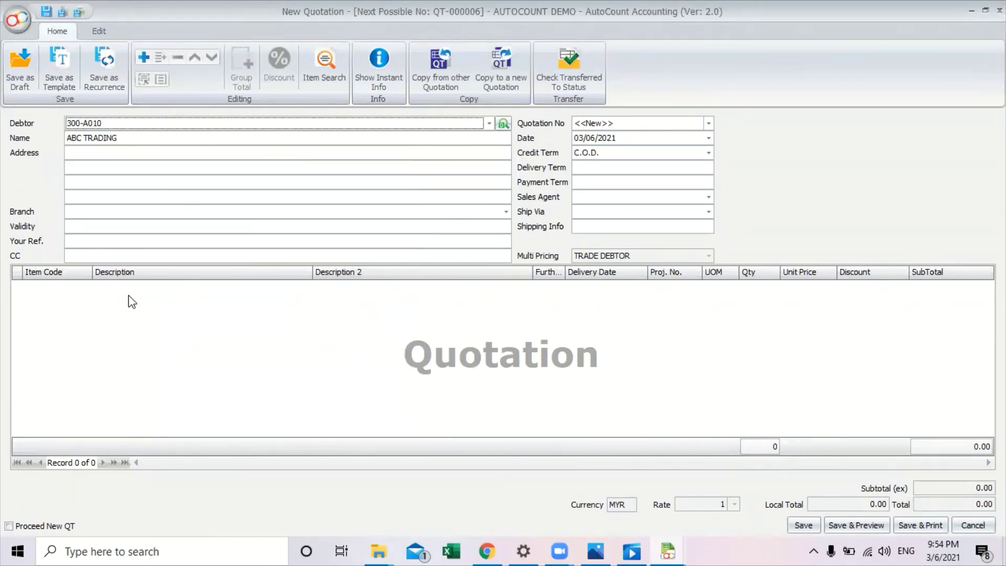
# - Add one box each of Material C (00009) and Material B (00008) to the quotation and save it
pyautogui.rightClick(71, 294)
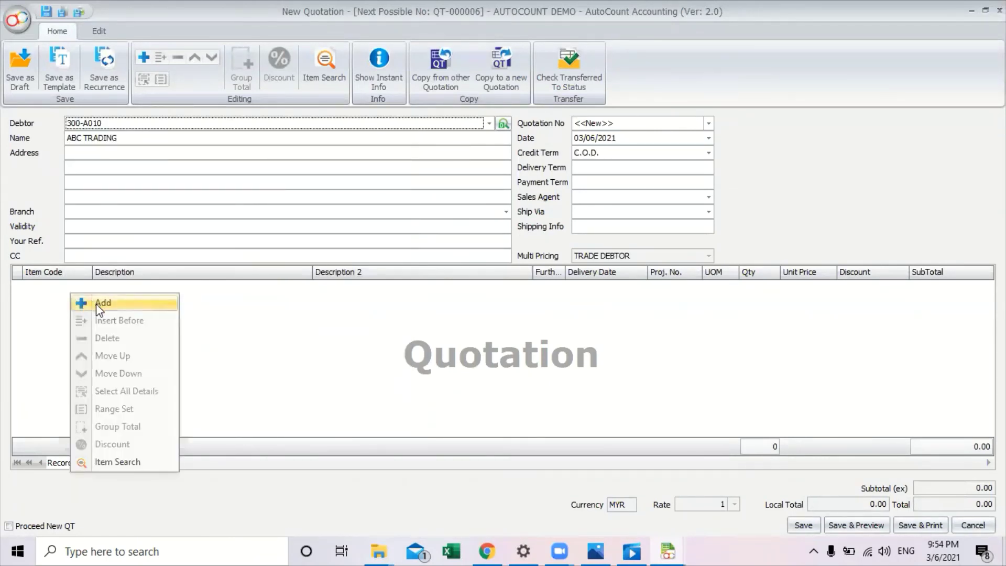
pyautogui.click(99, 303)
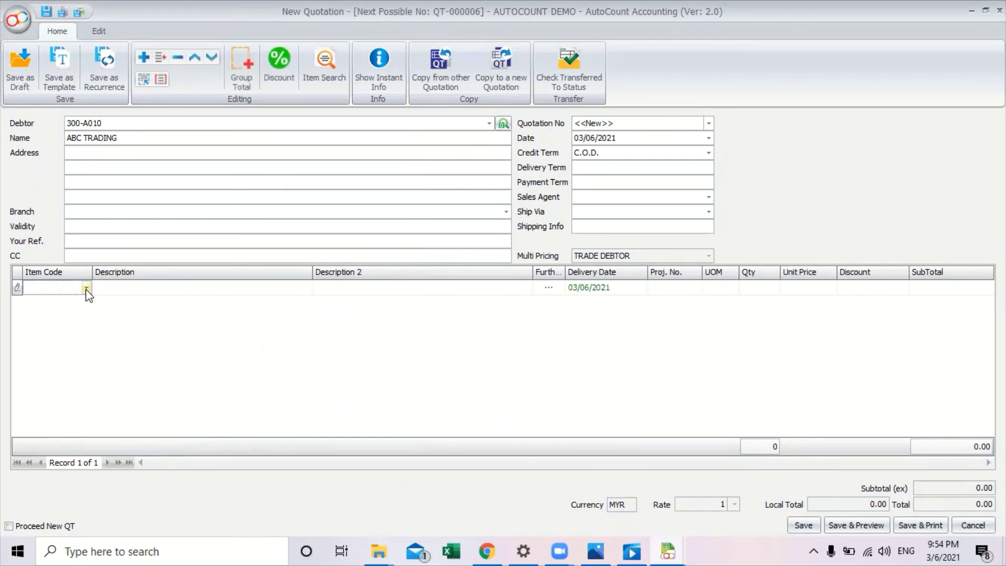
pyautogui.click(86, 288)
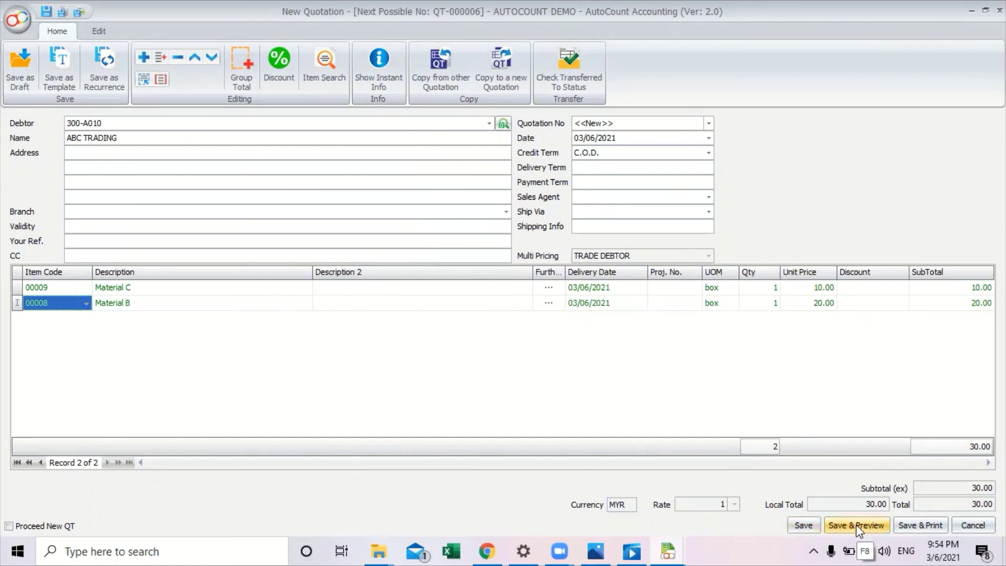
pyautogui.click(805, 527)
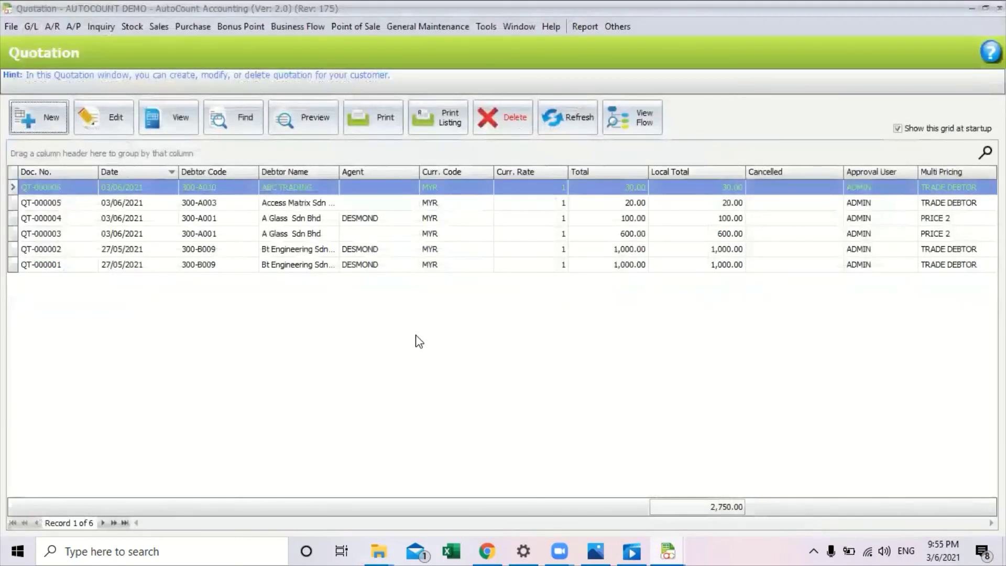
# - Transfer the ABC TRADING quotation QT-000006 with both material lines to a new sales order, and close the order window
pyautogui.rightClick(87, 184)
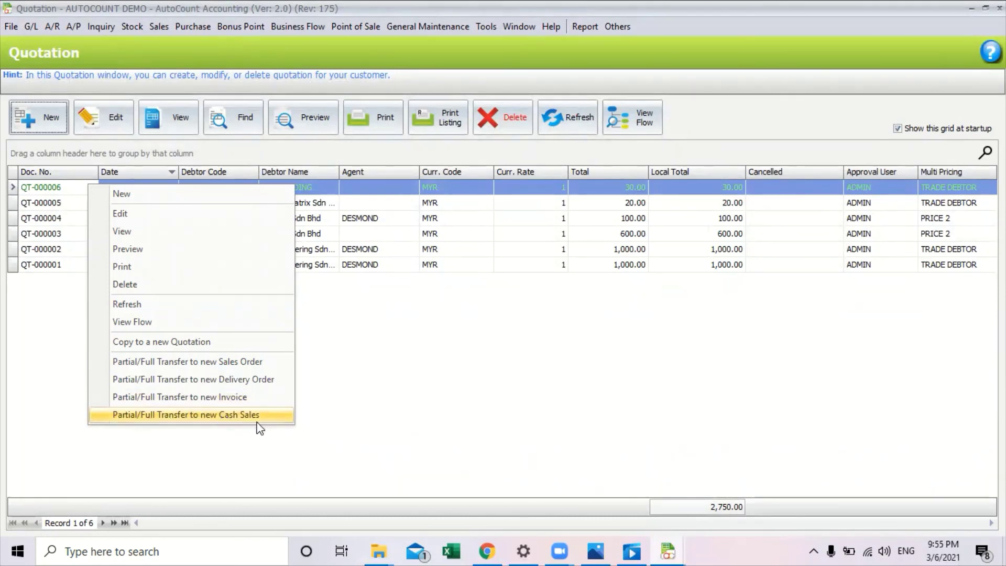
pyautogui.click(249, 365)
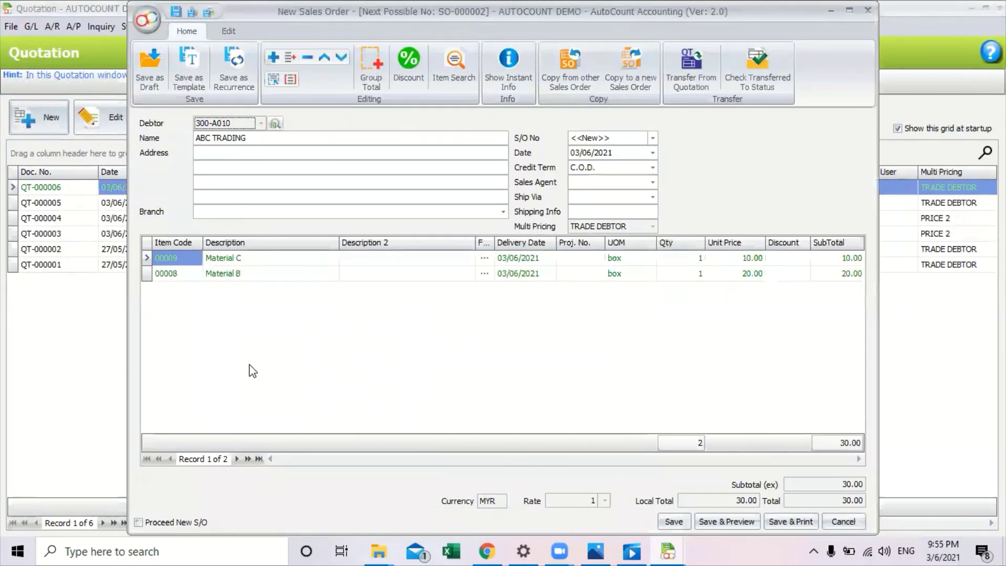
pyautogui.moveTo(464, 14)
pyautogui.mouseDown()
pyautogui.moveTo(461, 36)
pyautogui.moveTo(459, 14)
pyautogui.mouseUp()
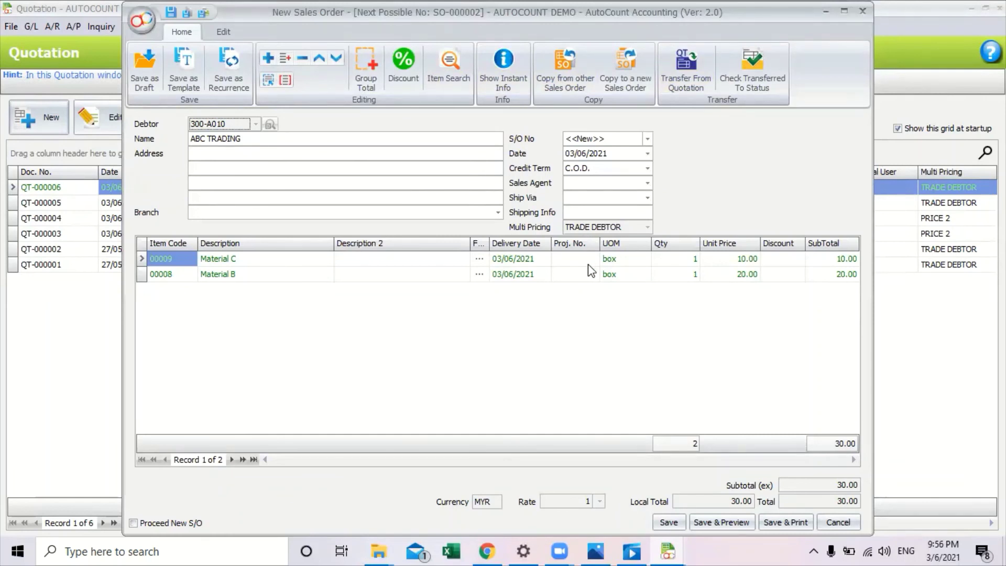
pyautogui.press('Escape')
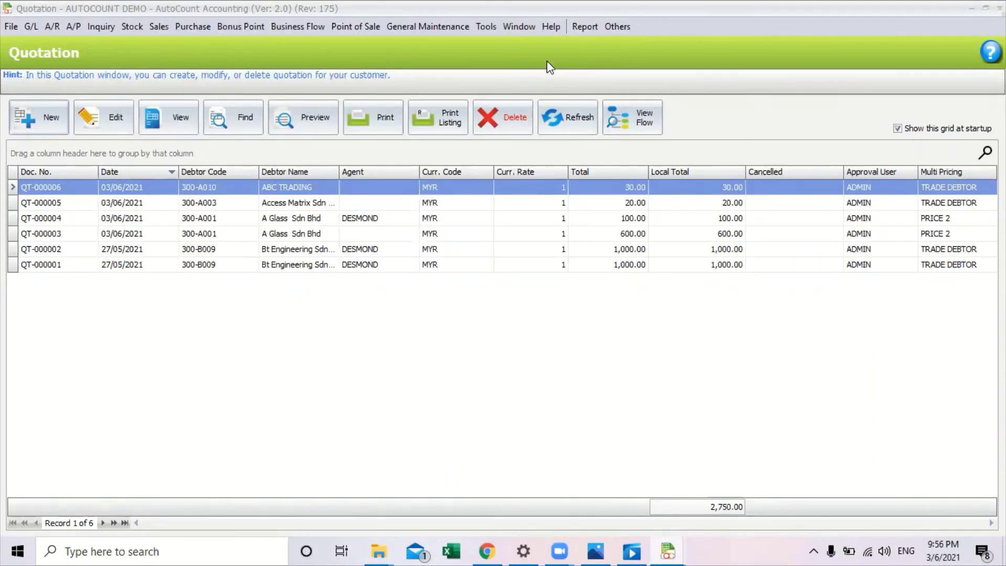